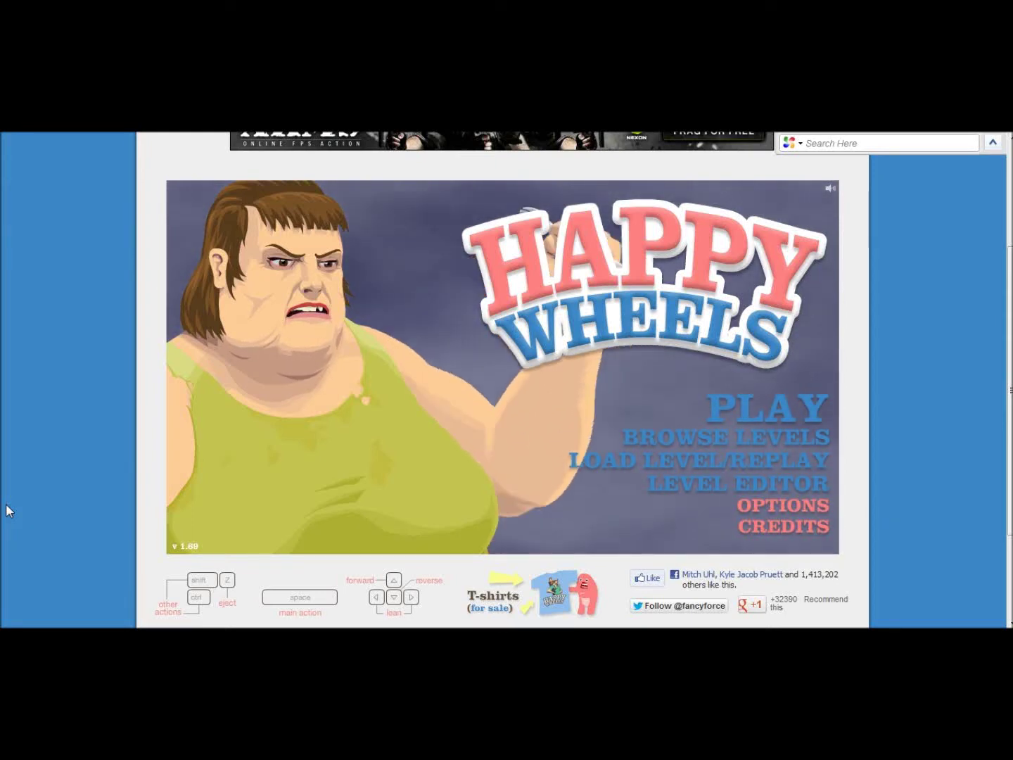
Start the Temple Run featured level and ride the Segway across the first gap
{"action": "left_click", "coordinate": [788, 412]}
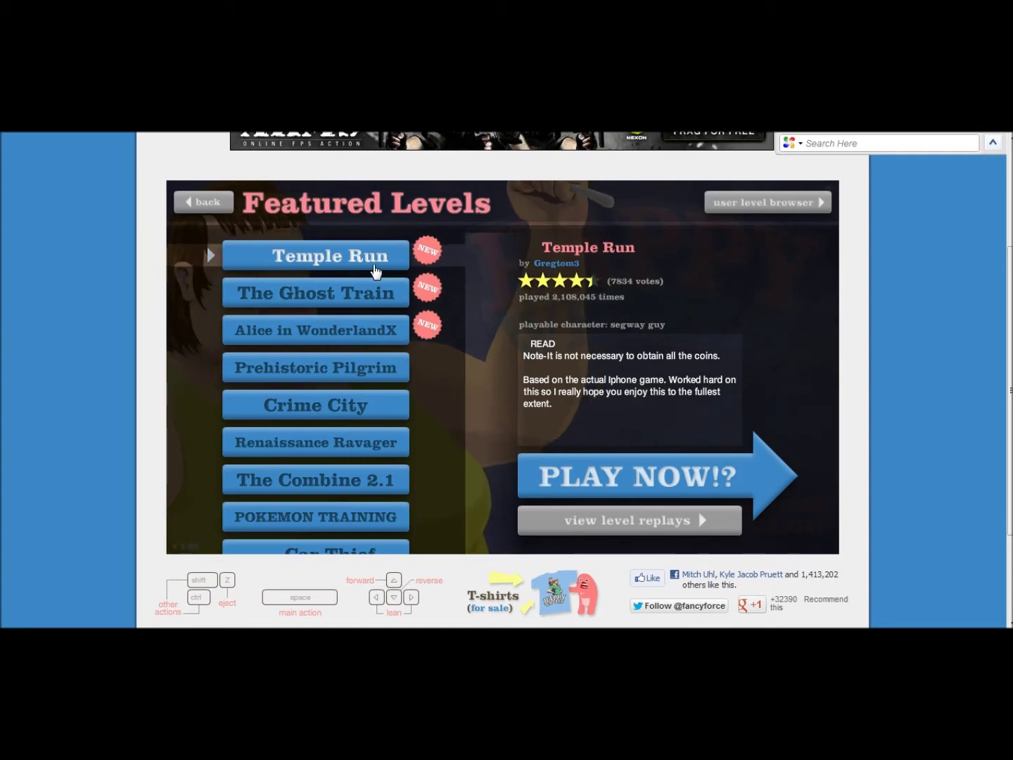
{"action": "left_click", "coordinate": [641, 472]}
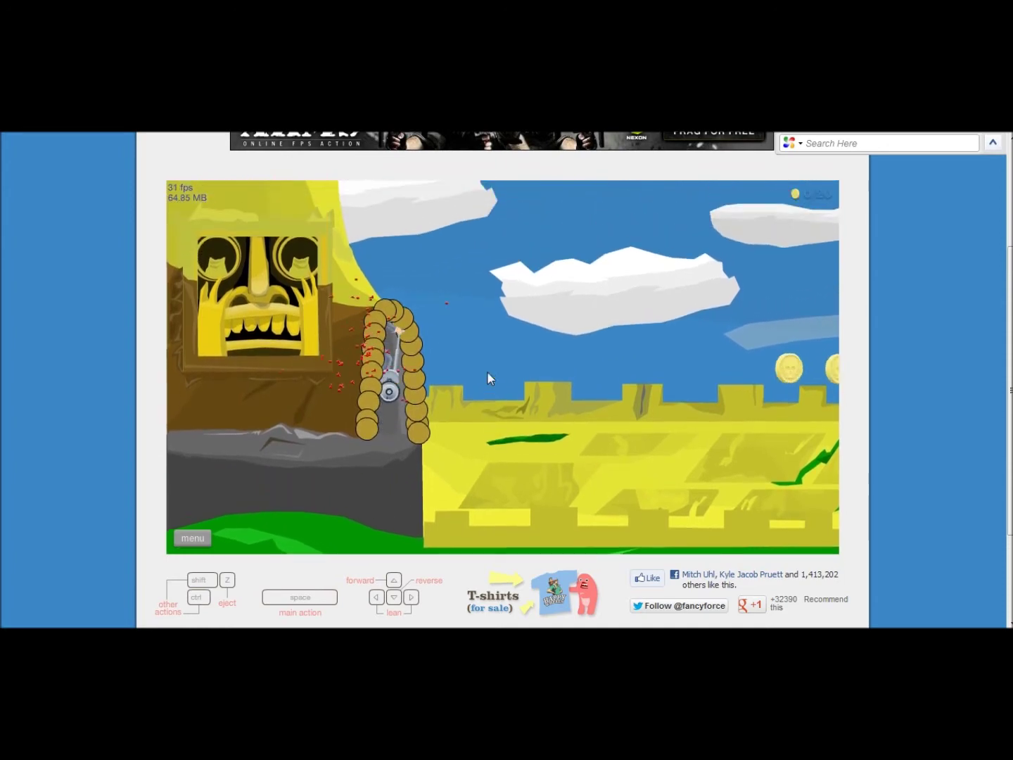
{"action": "key", "text": "Up"}
{"action": "key", "text": "space"}
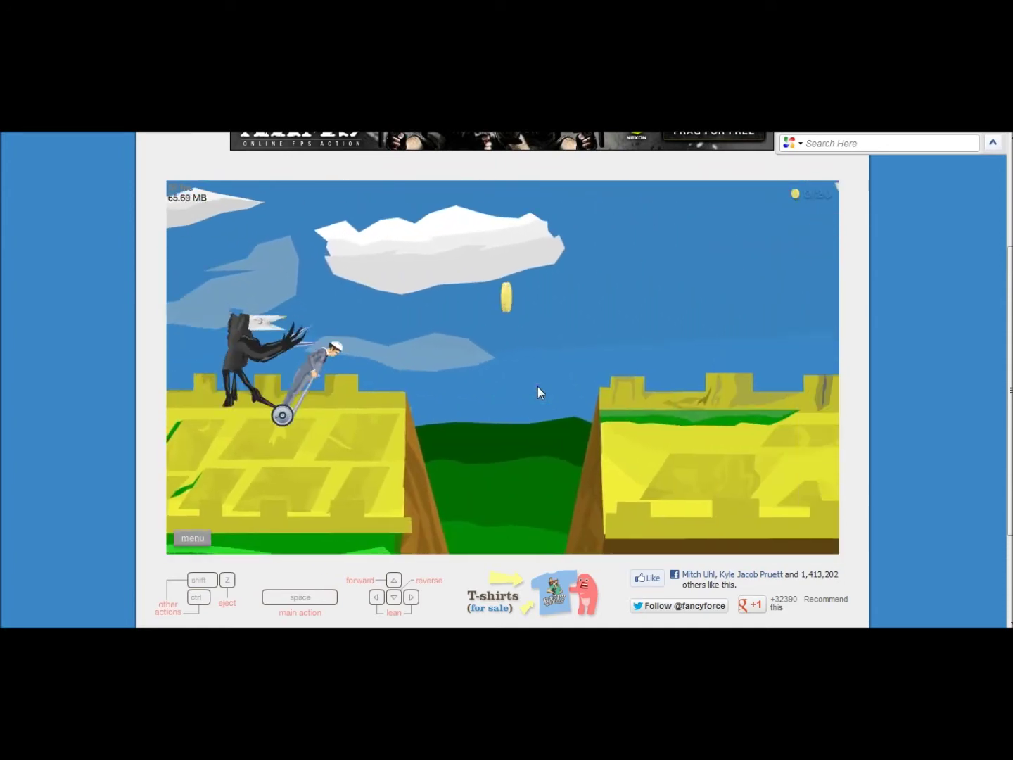
{"action": "key", "text": "Up"}
{"action": "key", "text": "space"}
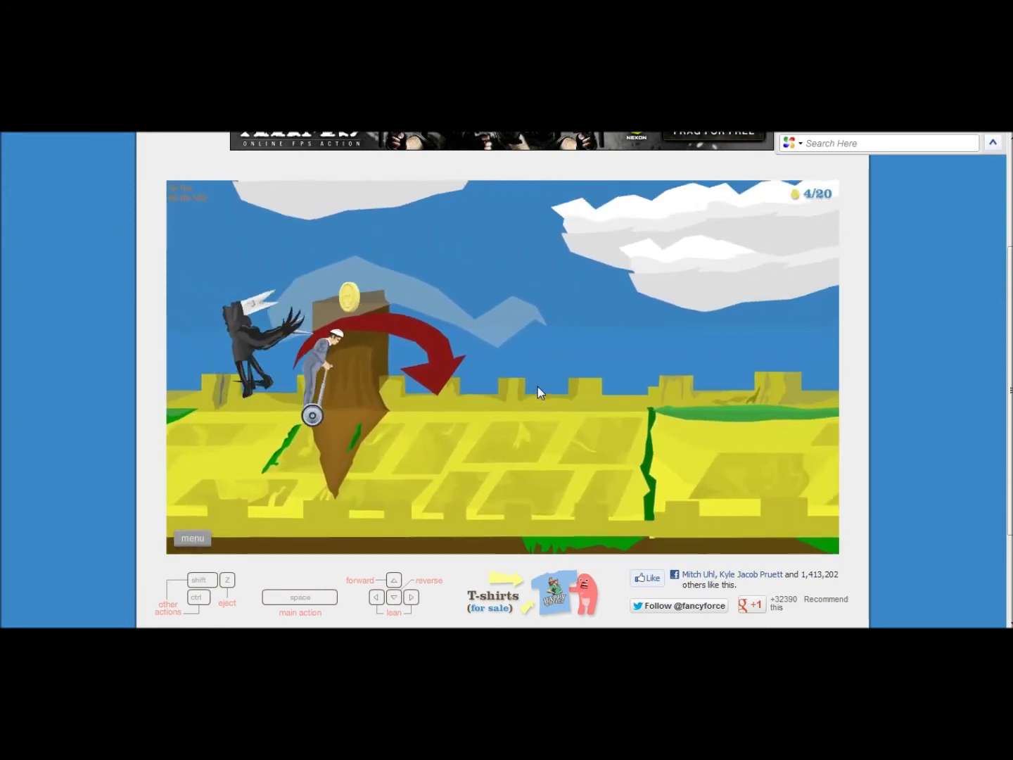
Ride the Segway over and off the rock, then restart Temple Run
{"action": "key", "text": "Up"}
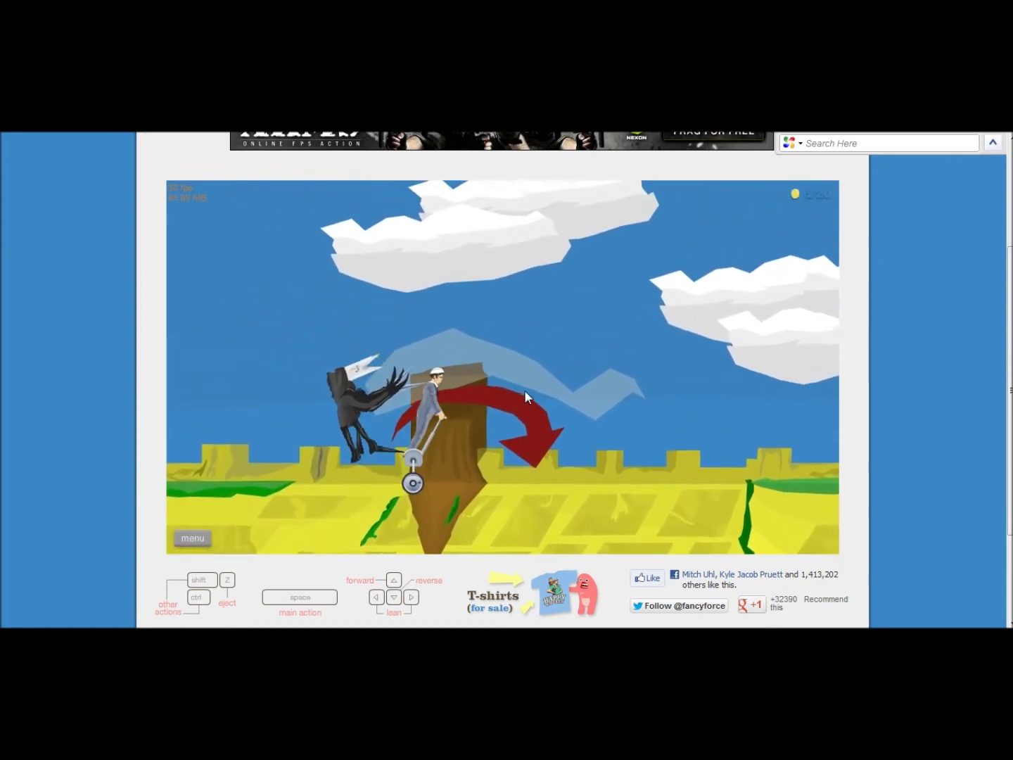
{"action": "key", "text": "Up"}
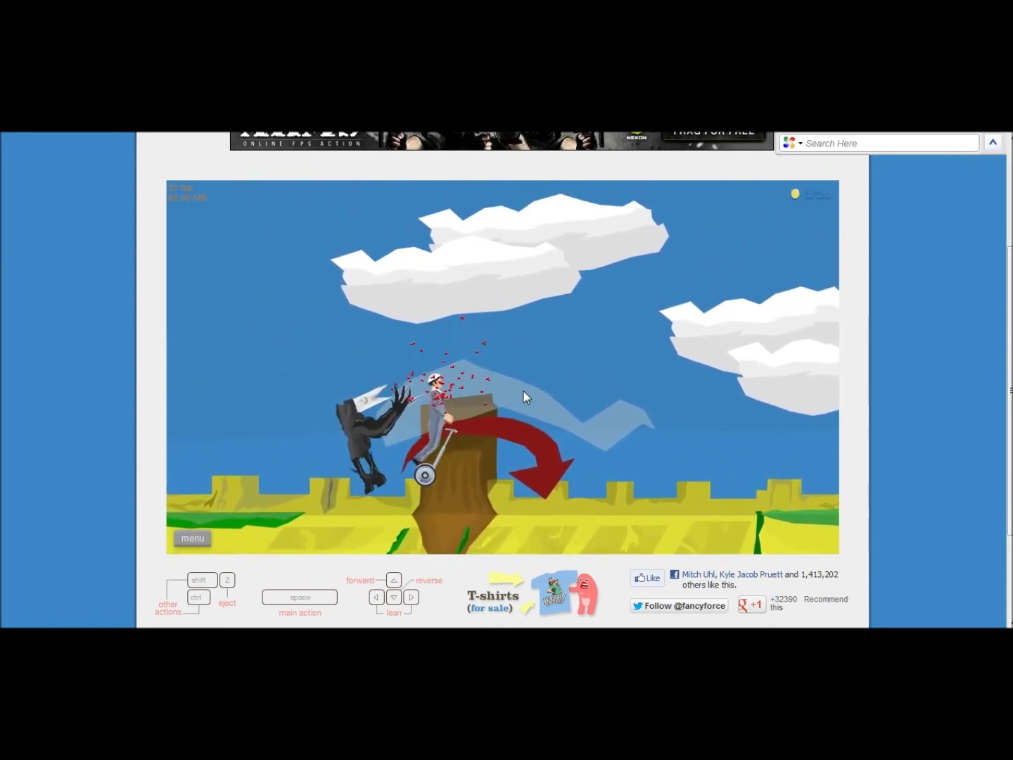
{"action": "key", "text": "Up"}
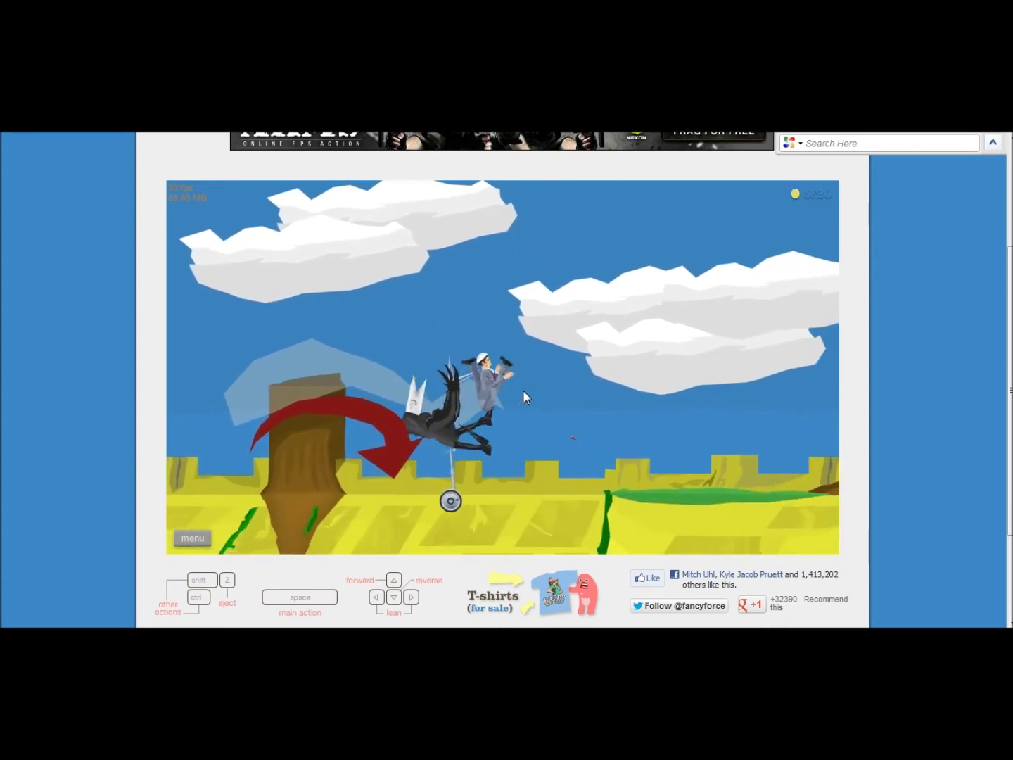
{"action": "key", "text": "Up"}
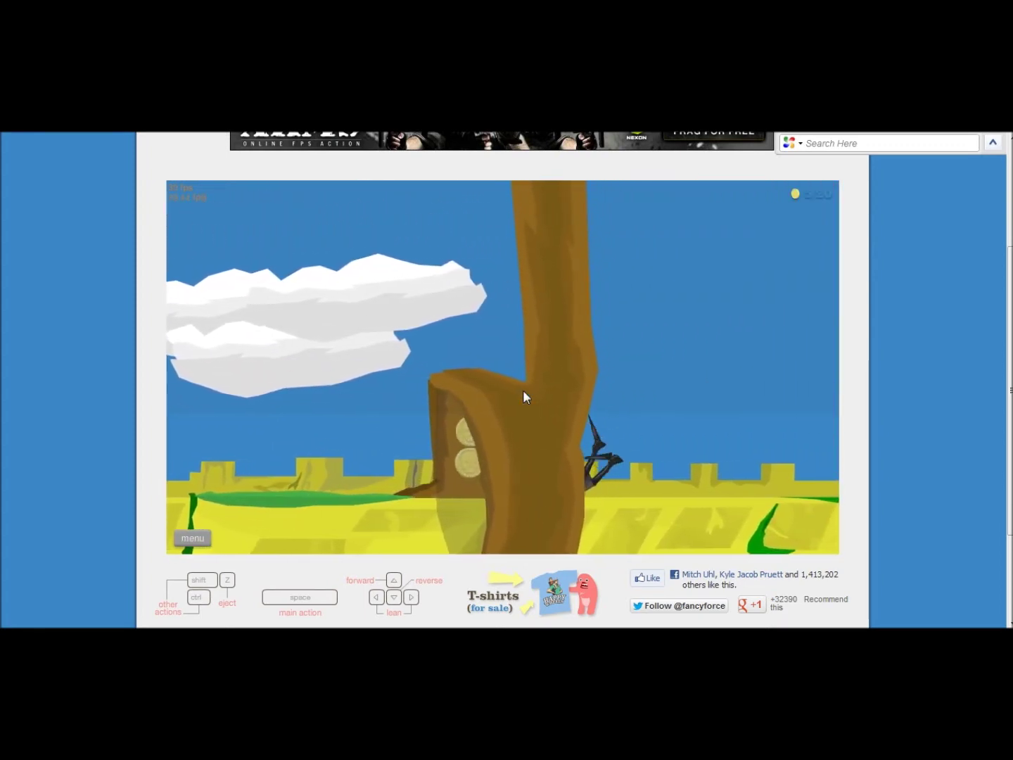
{"action": "left_click", "coordinate": [192, 537]}
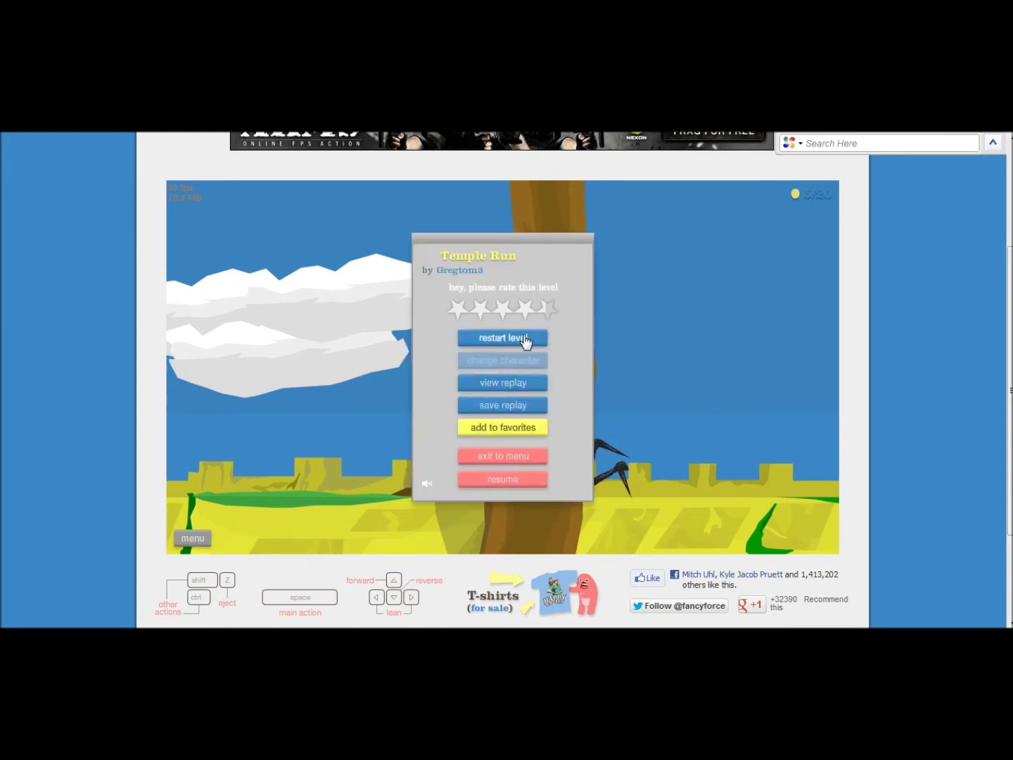
{"action": "left_click", "coordinate": [526, 339]}
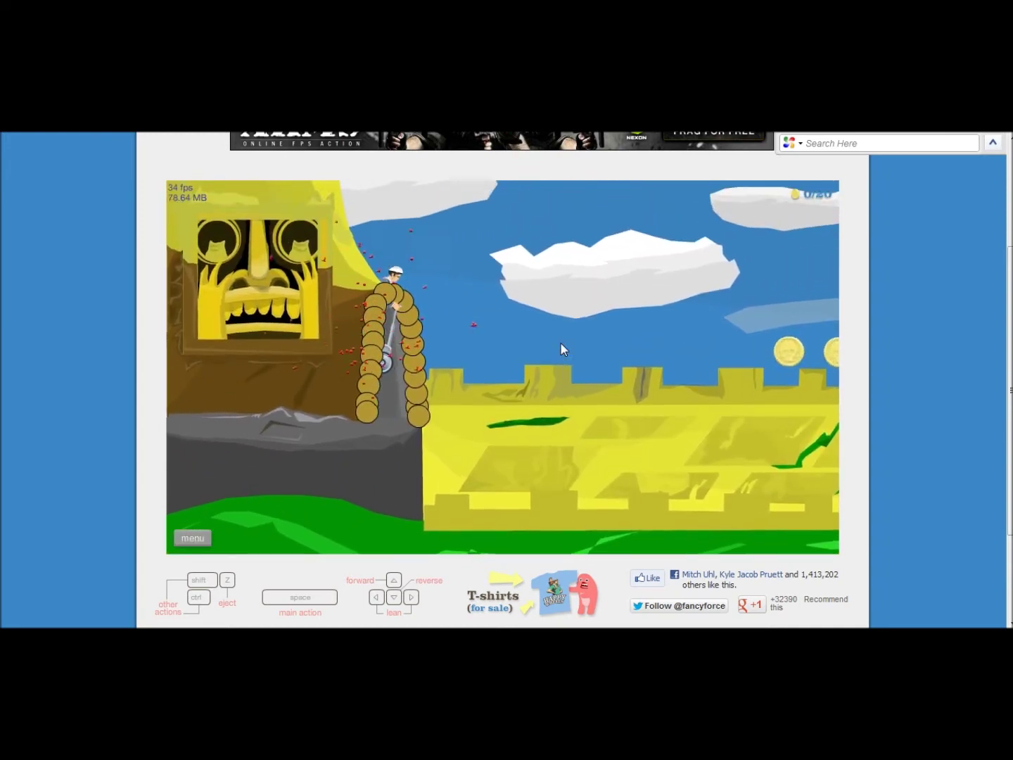
Ride off the cliff, quit to Featured Levels, and relaunch Temple Run
{"action": "key", "text": "Up"}
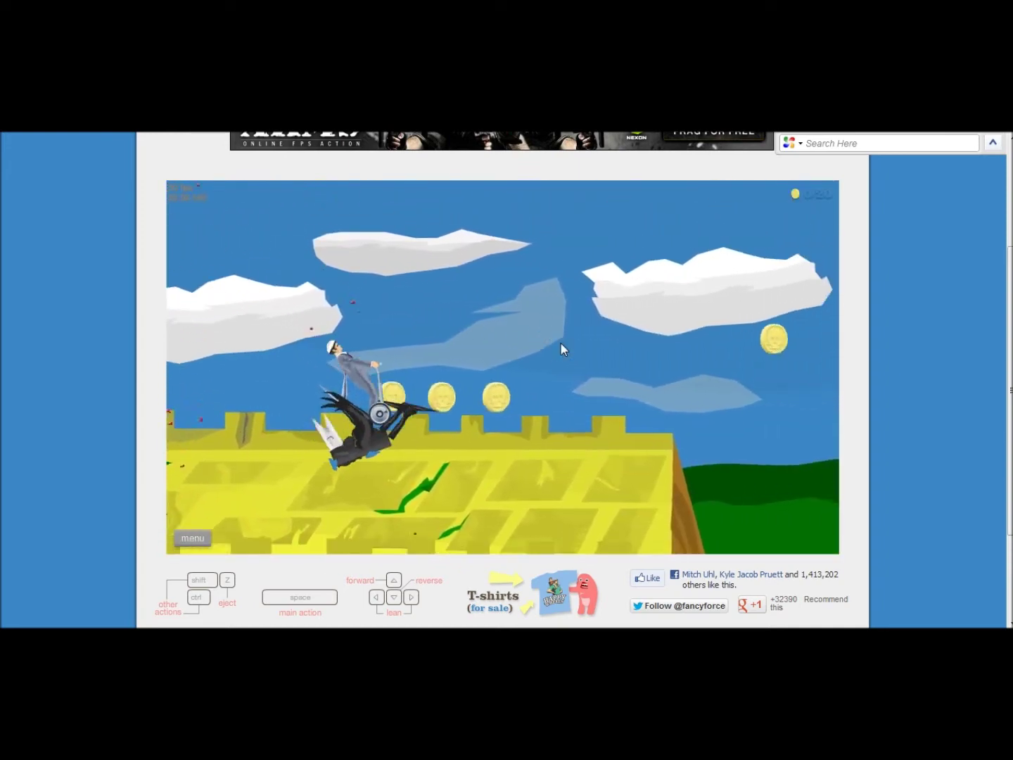
{"action": "key", "text": "Escape"}
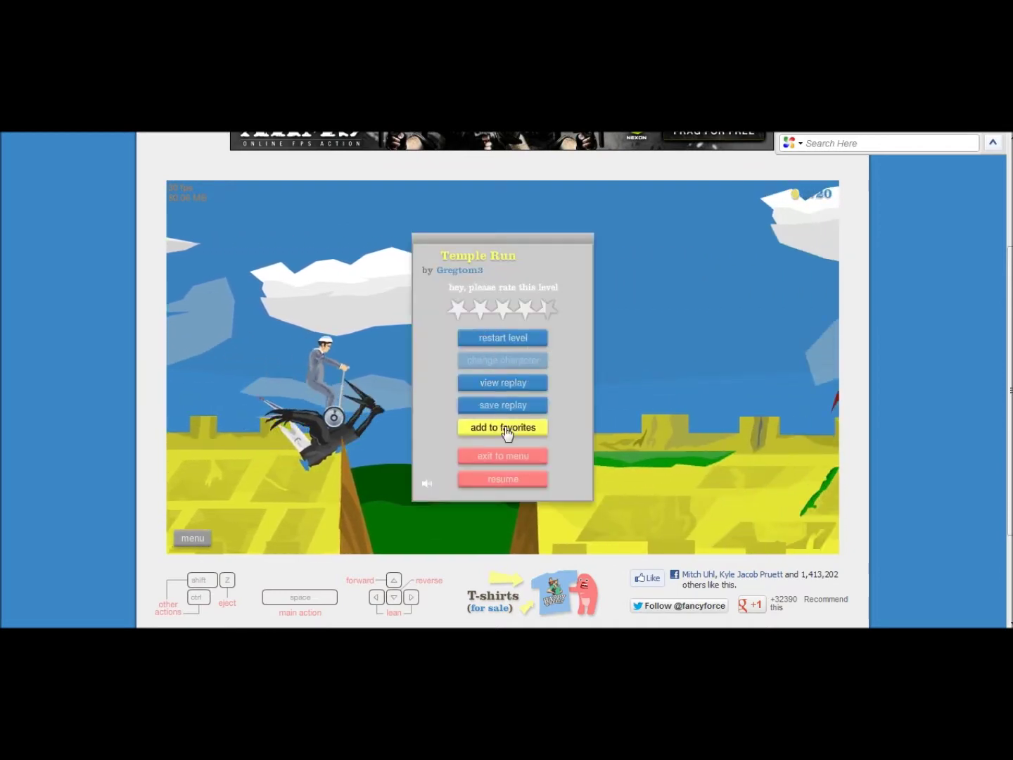
{"action": "left_click", "coordinate": [516, 460]}
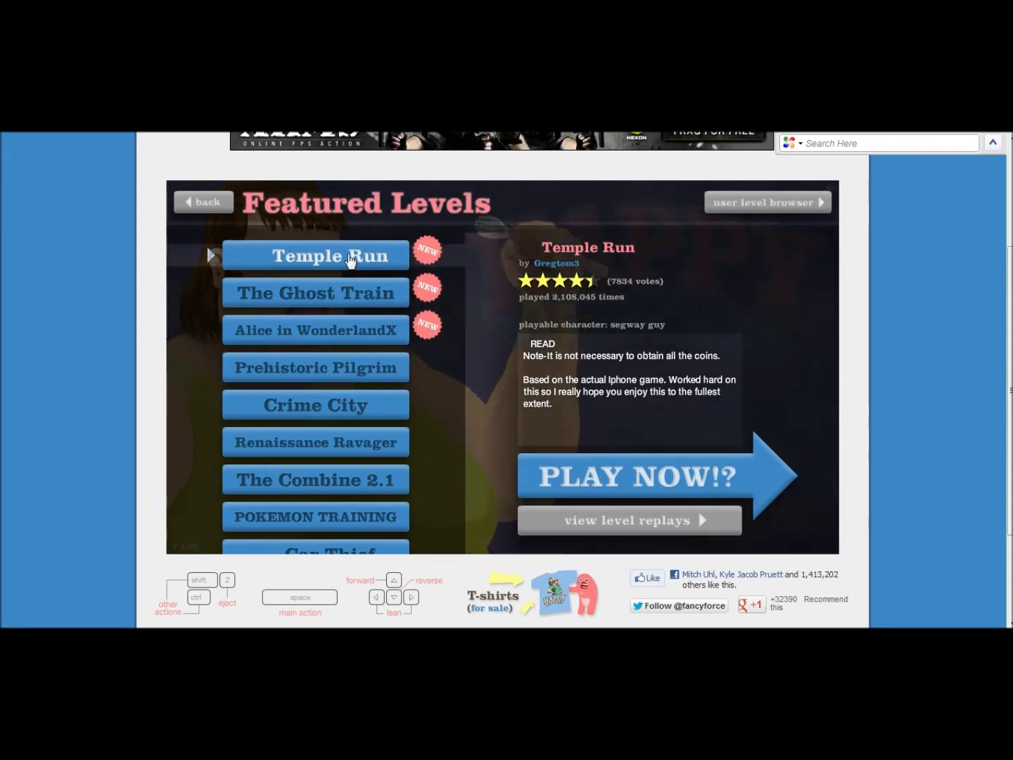
{"action": "left_click", "coordinate": [586, 474]}
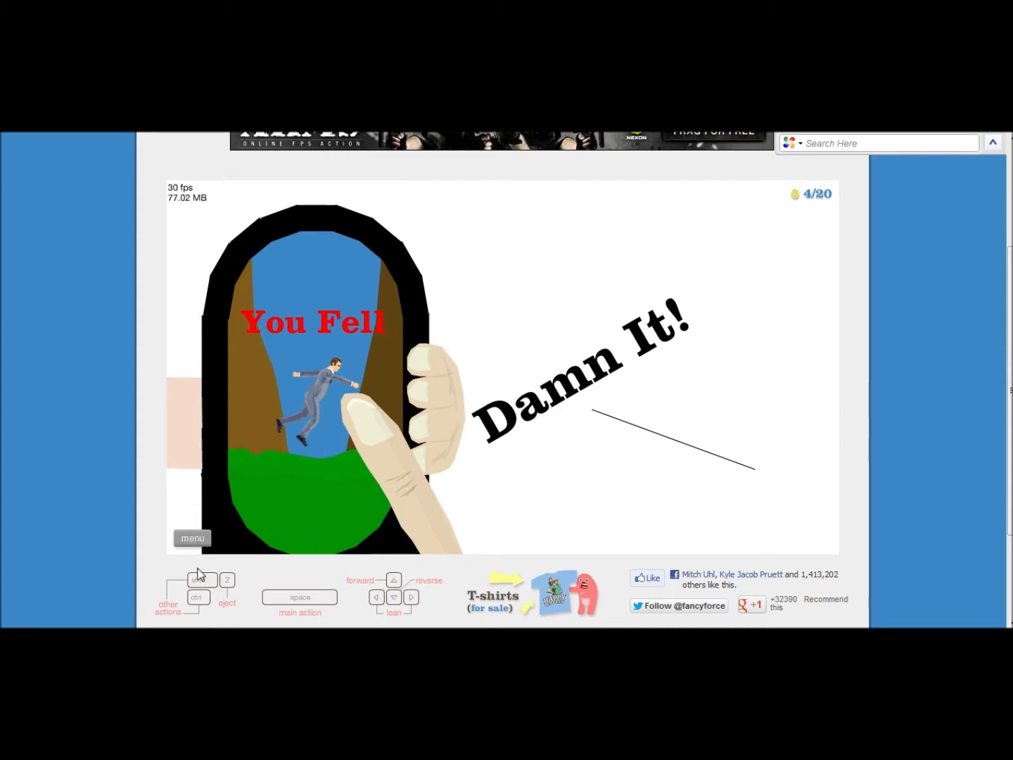
Restart Temple Run from the pause menu after the 'You Fell' screen
{"action": "left_click", "coordinate": [193, 539]}
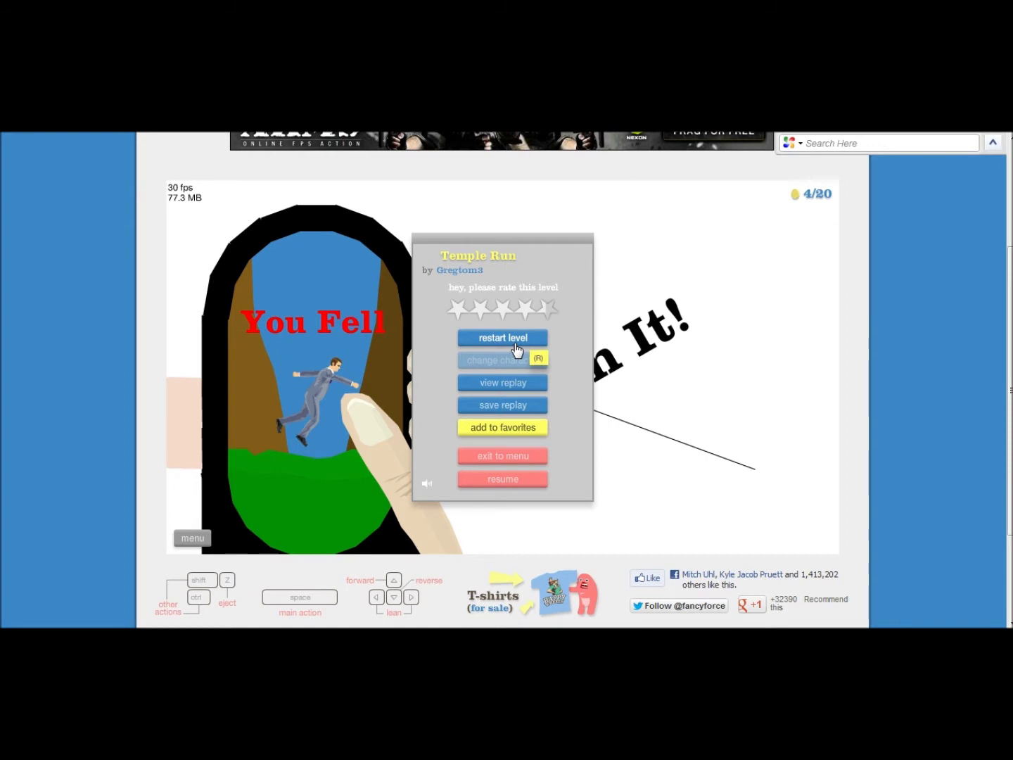
{"action": "left_click", "coordinate": [516, 341]}
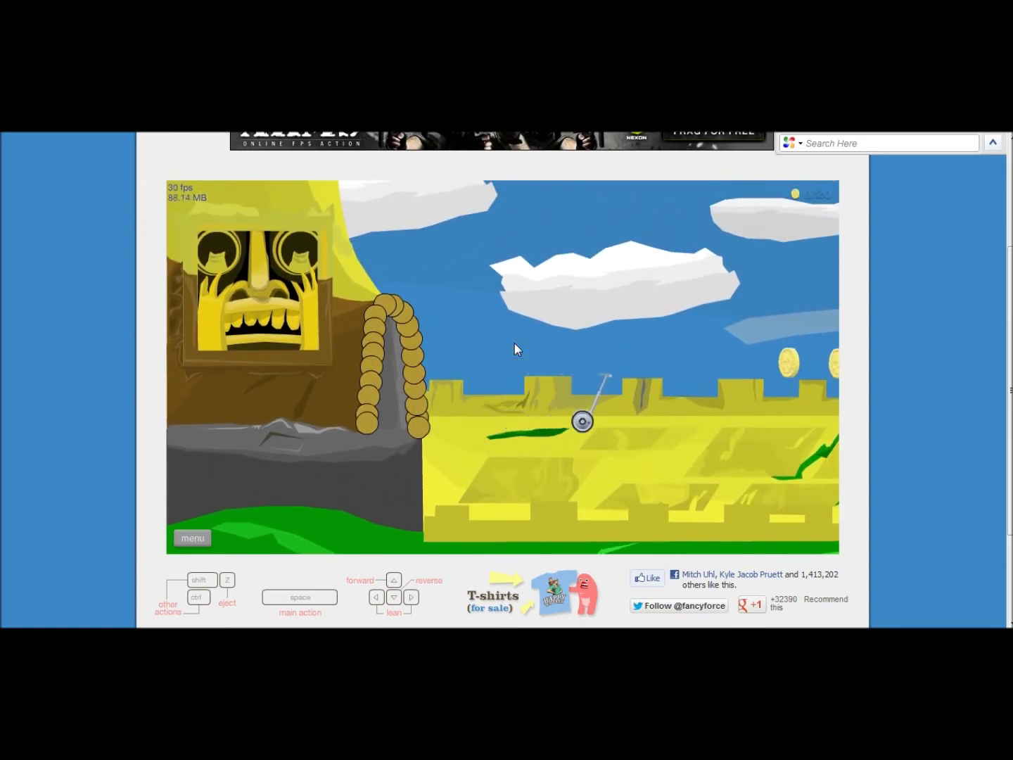
Restart Temple Run and ride past the tree onto the grey platforms
{"action": "left_click", "coordinate": [192, 538]}
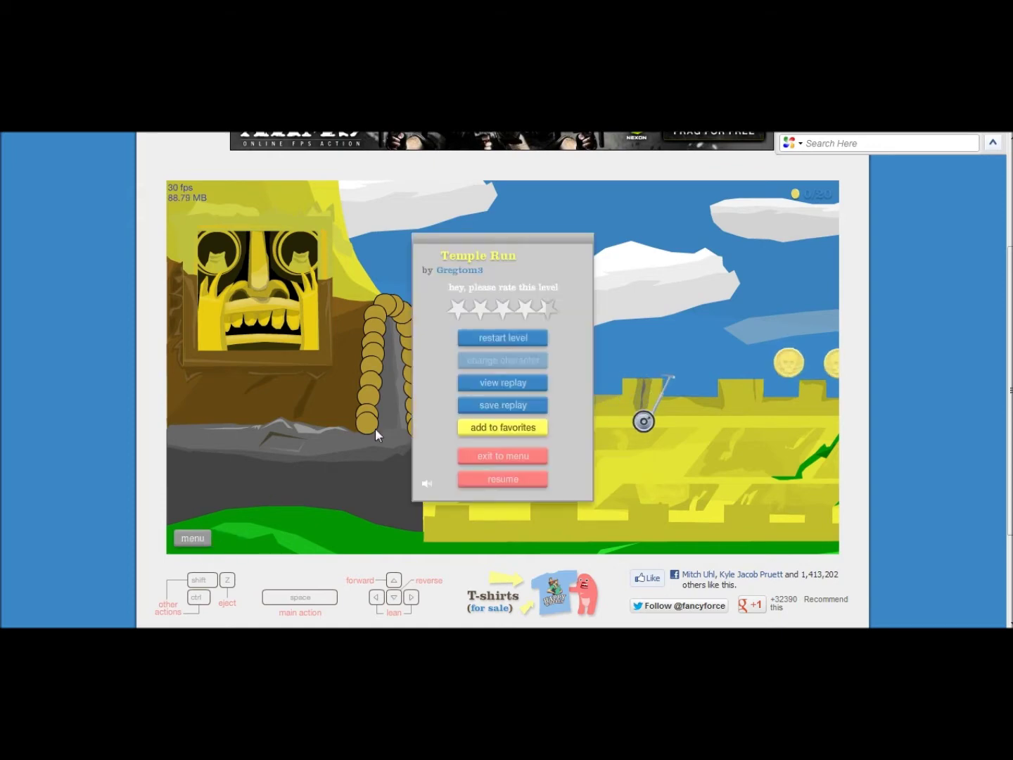
{"action": "left_click", "coordinate": [520, 342]}
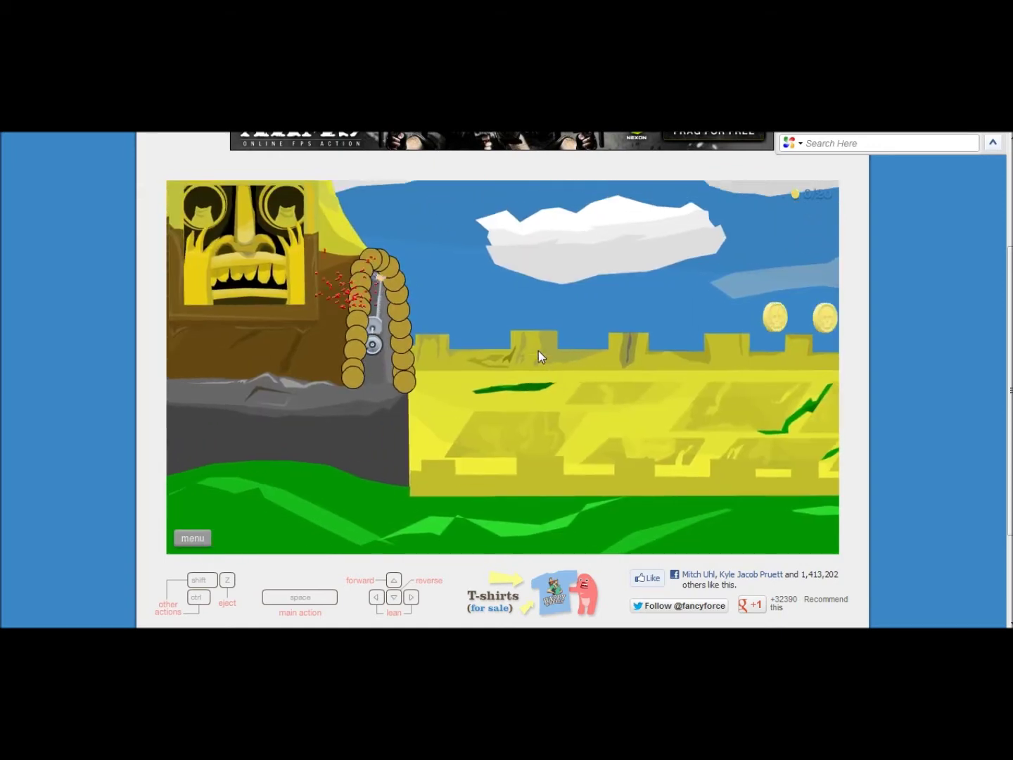
{"action": "key", "text": "Up"}
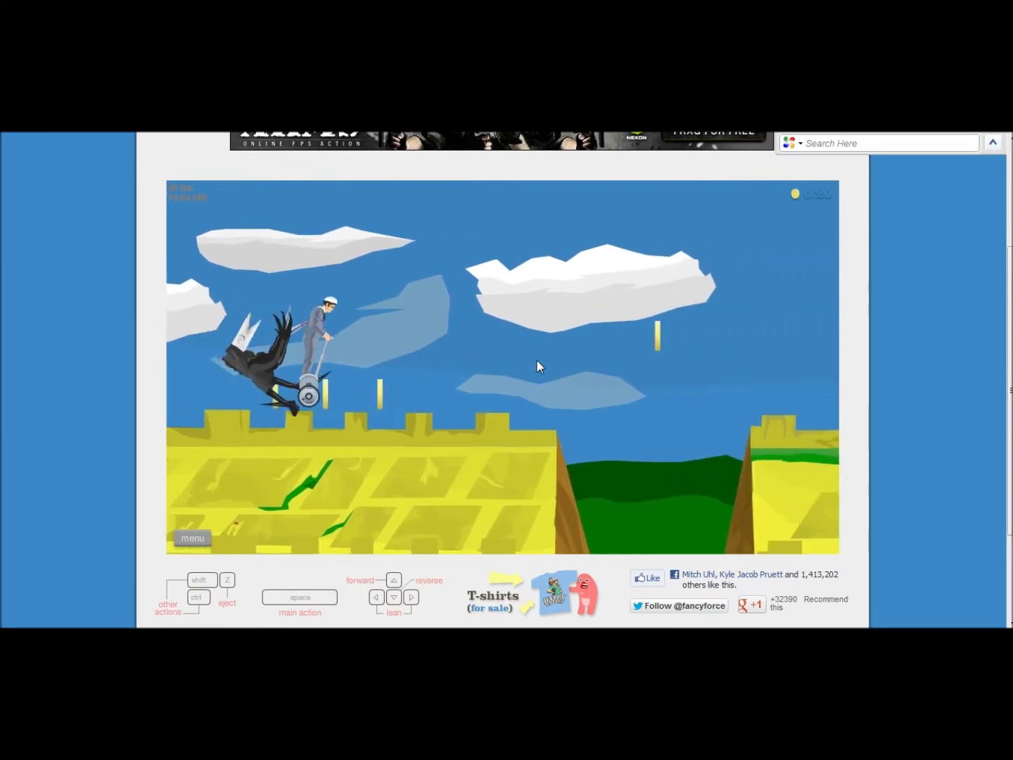
{"action": "key", "text": "Up"}
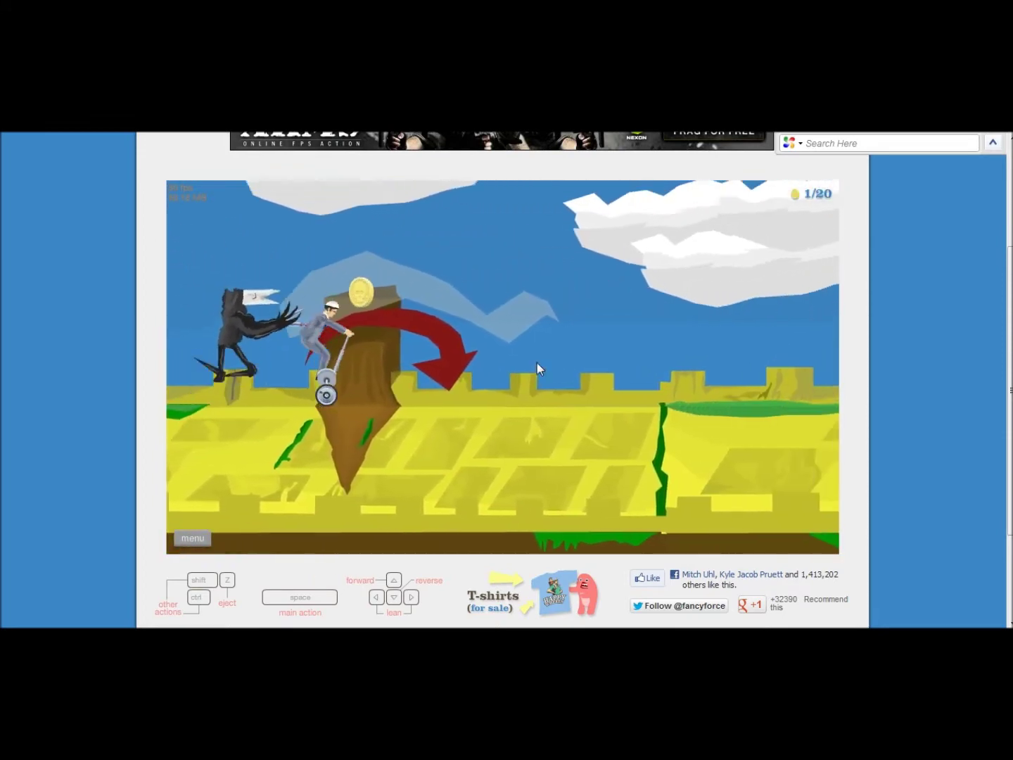
{"action": "key", "text": "Up"}
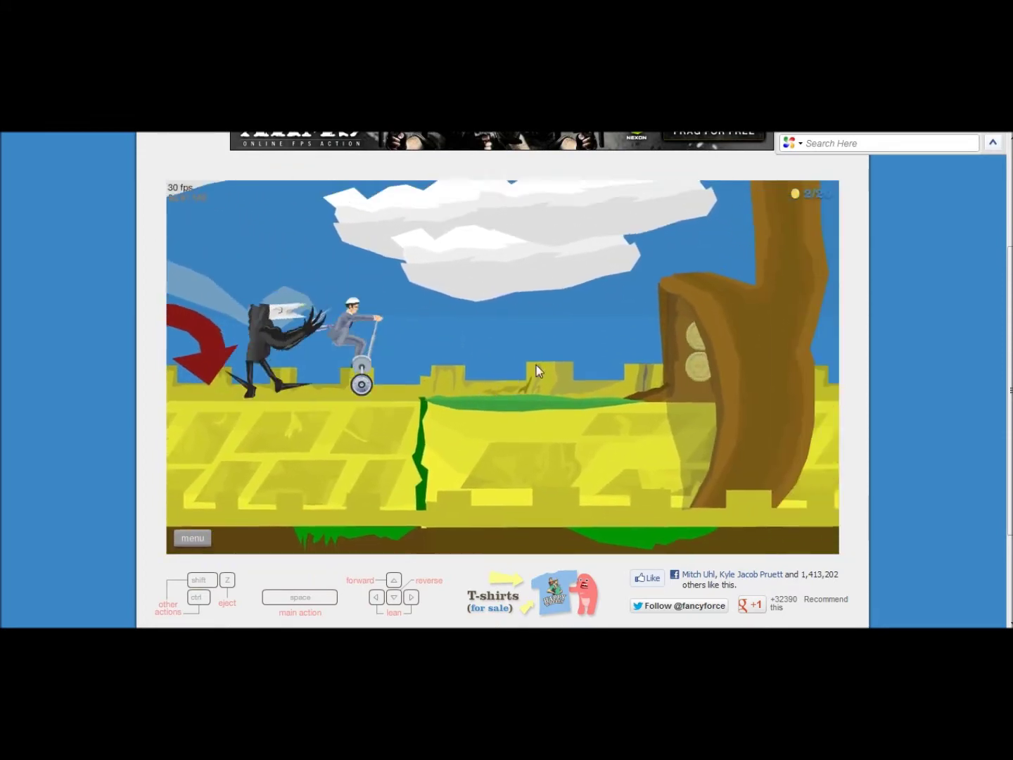
{"action": "key", "text": "Up"}
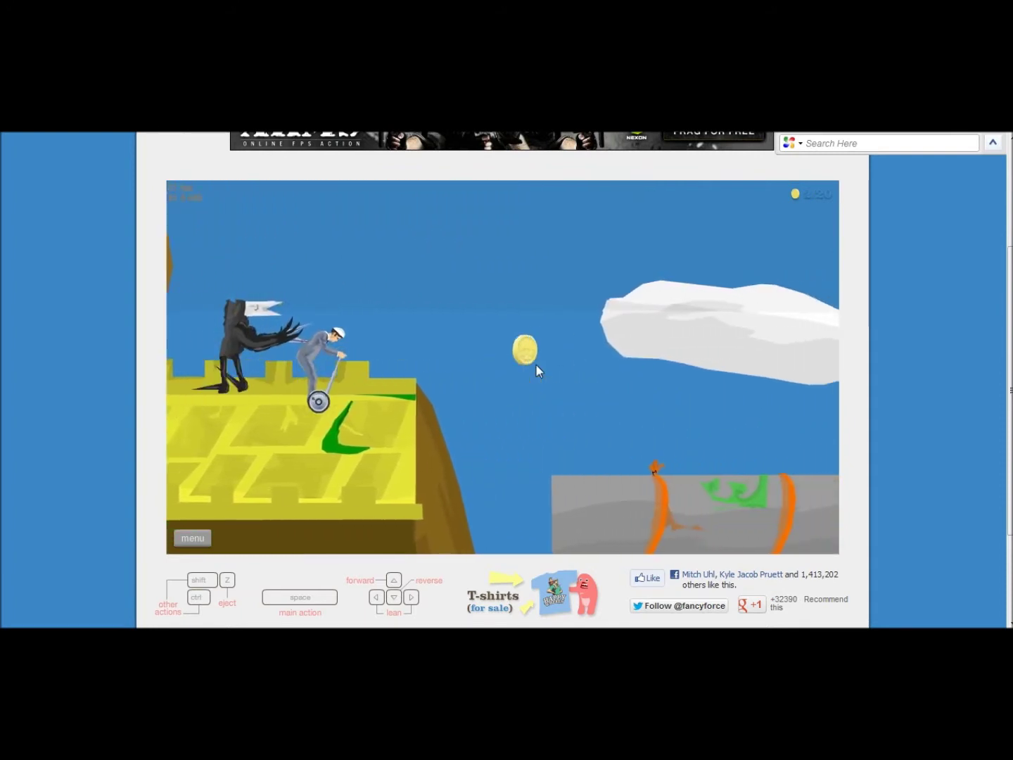
{"action": "key", "text": "Up"}
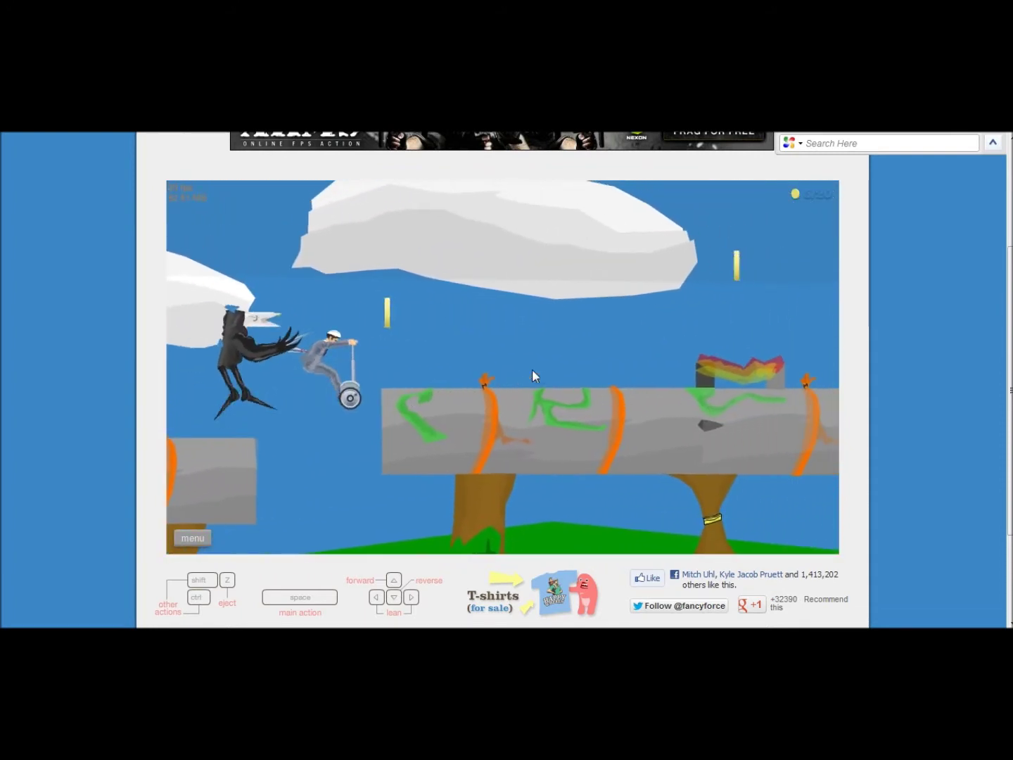
{"action": "key", "text": "Up"}
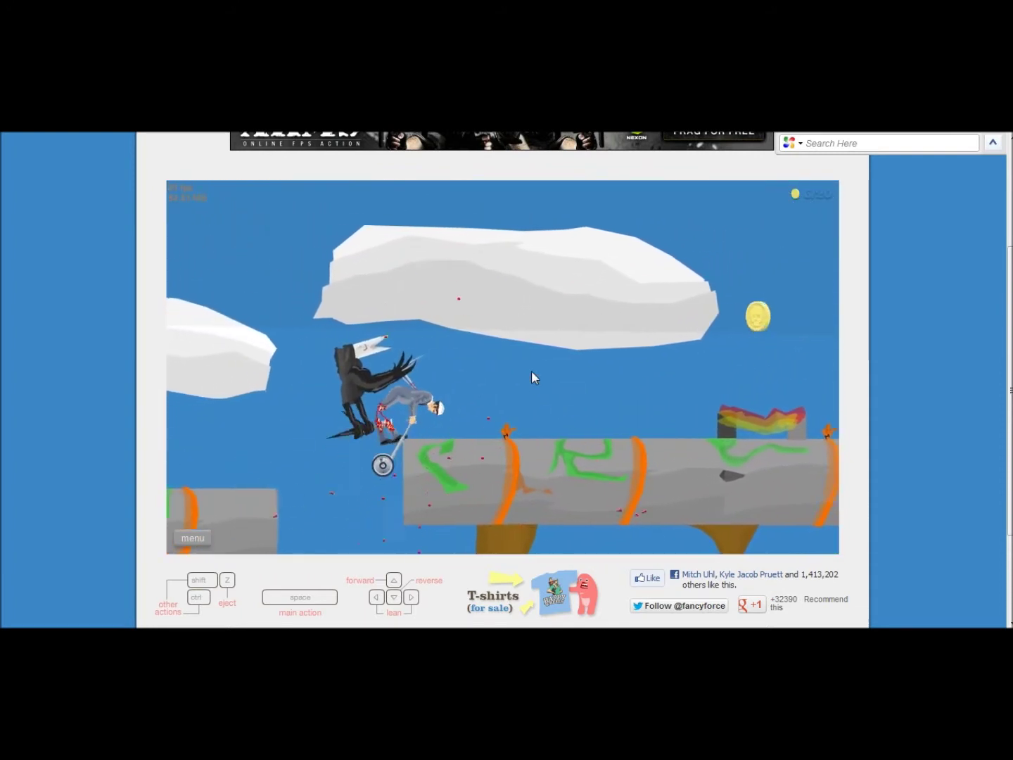
{"action": "key", "text": "Left"}
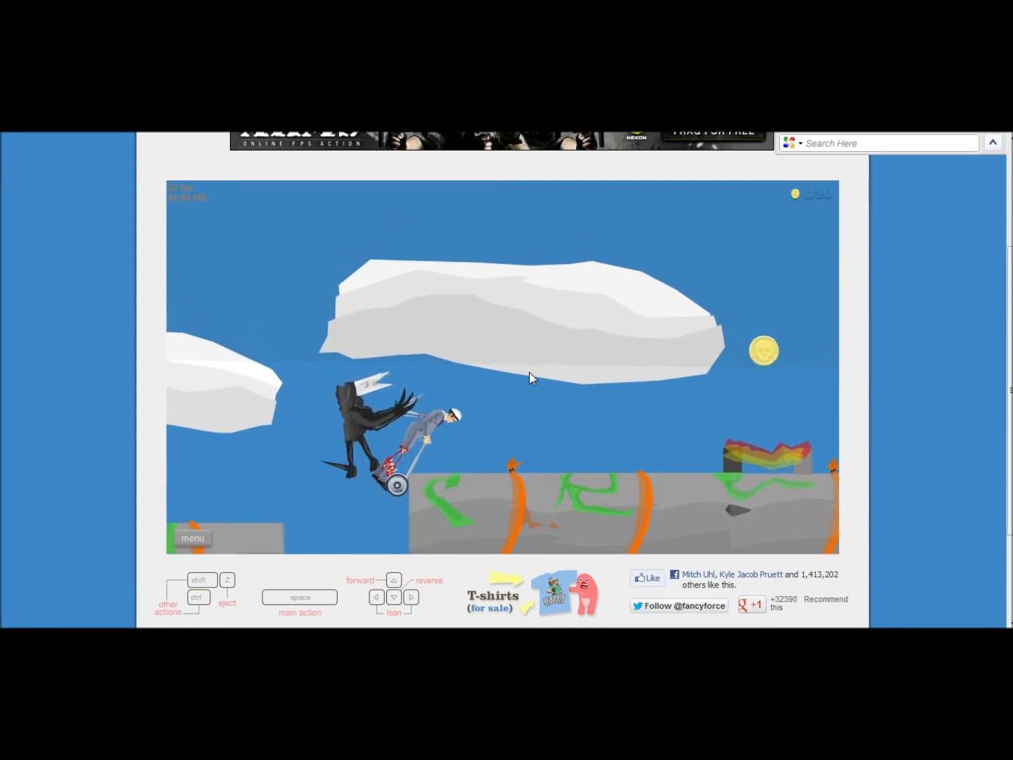
Restart again, jump toward the coins over the wall, then restart once more
{"action": "left_click", "coordinate": [187, 546]}
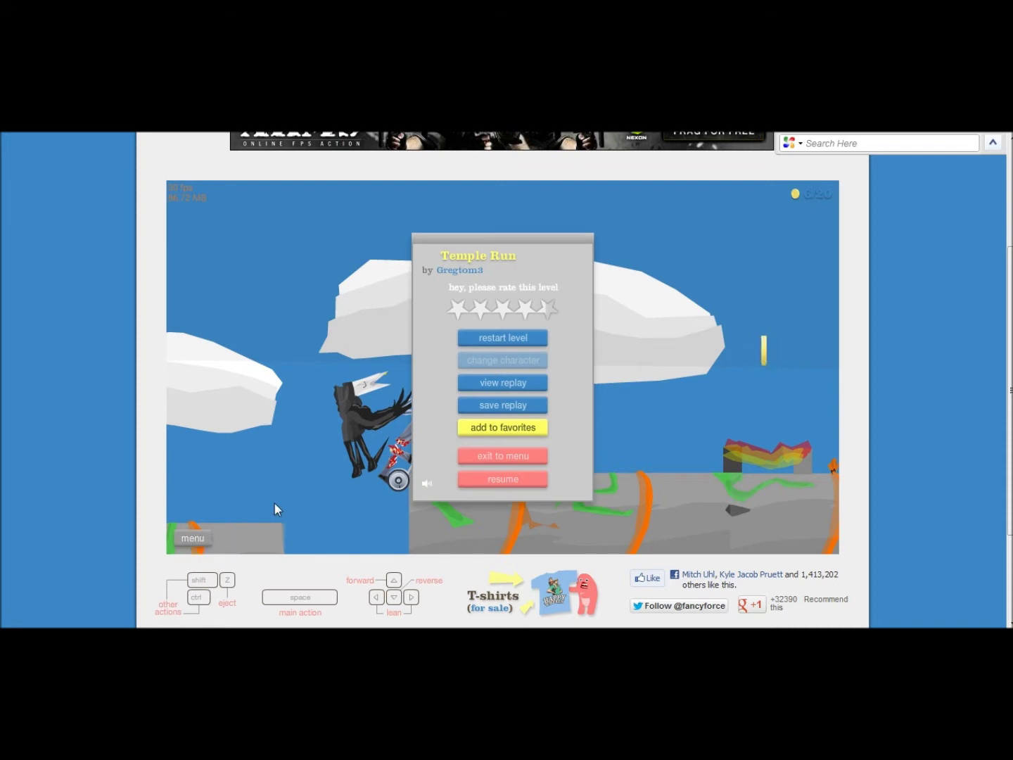
{"action": "left_click", "coordinate": [502, 338]}
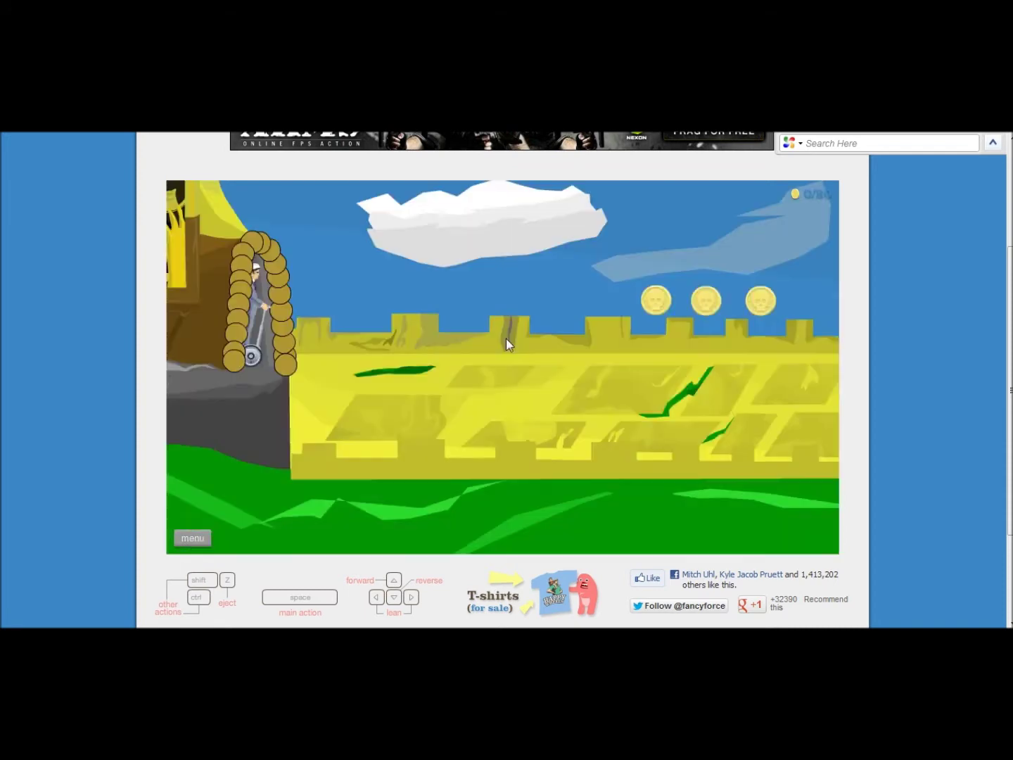
{"action": "key", "text": "Up"}
{"action": "key", "text": "space"}
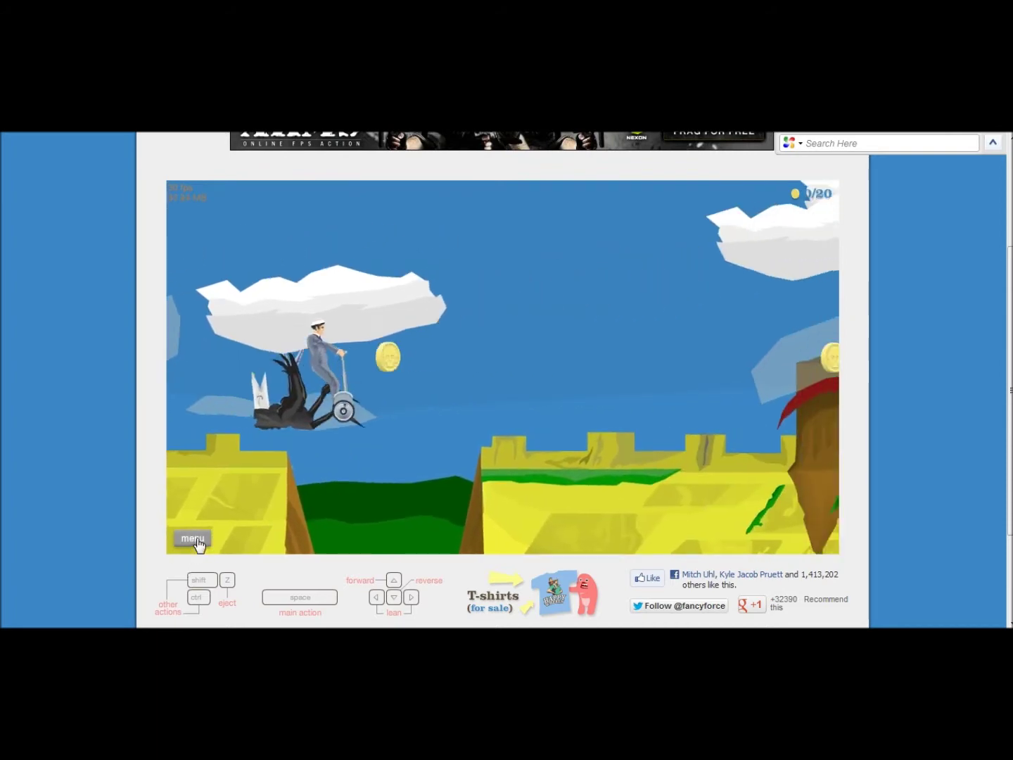
{"action": "left_click", "coordinate": [192, 537]}
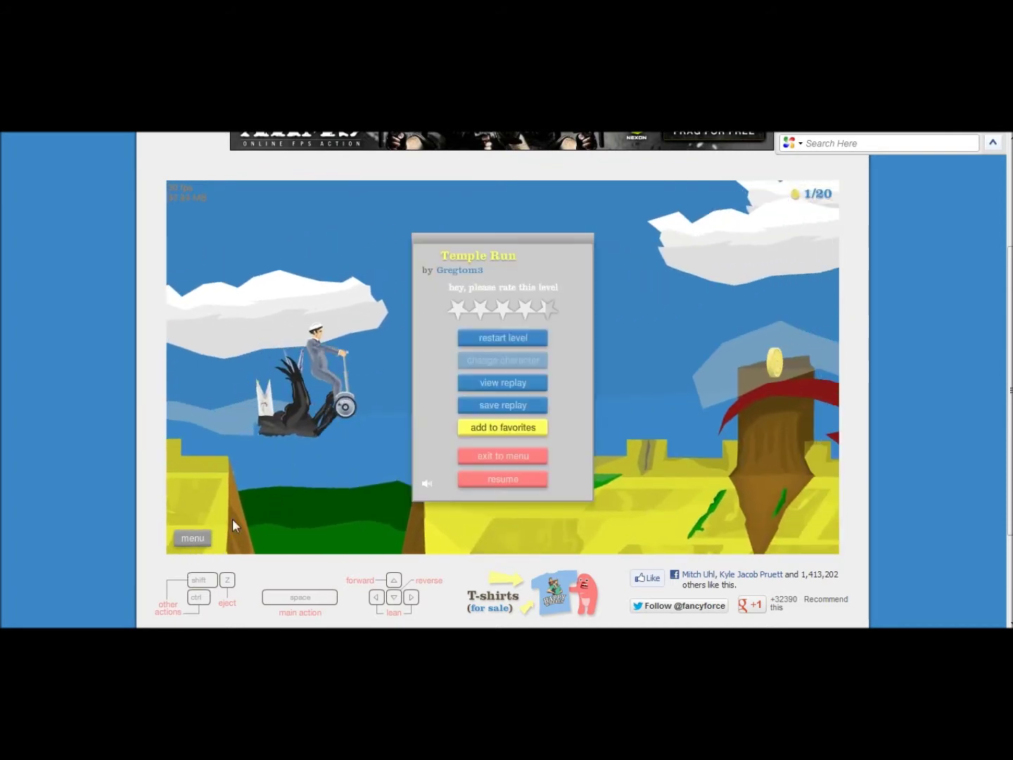
{"action": "left_click", "coordinate": [505, 343]}
Ride along the castle wall jumping over the gap, then restart after falling
{"action": "key", "text": "Up"}
{"action": "key", "text": "space"}
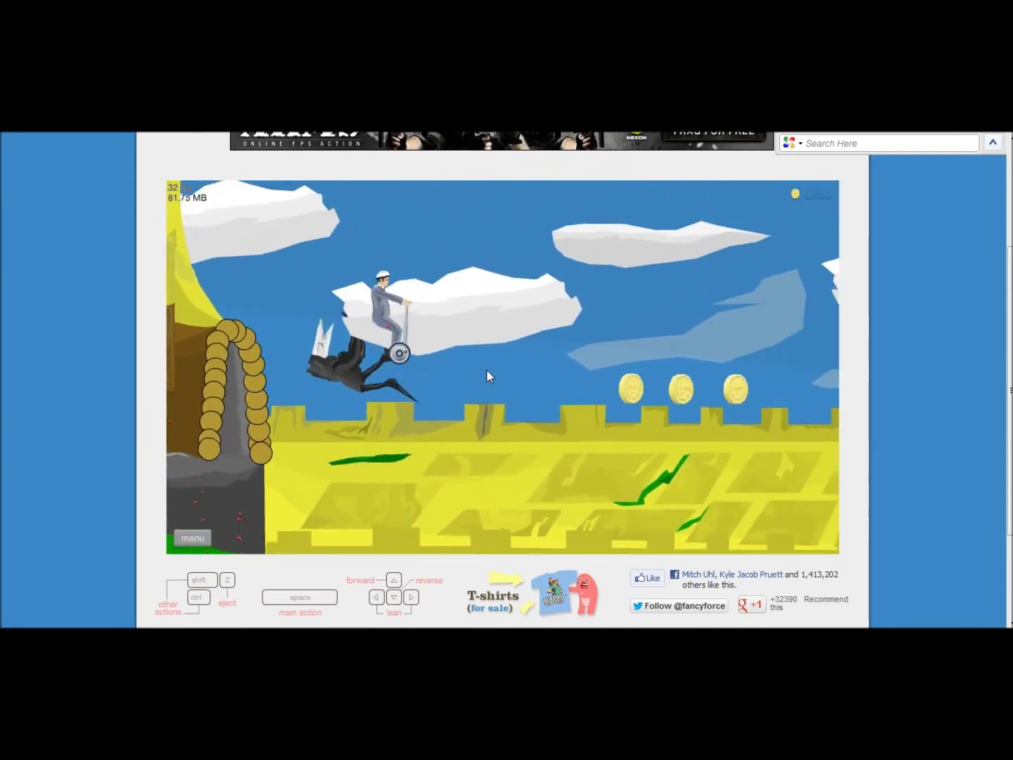
{"action": "key", "text": "Up"}
{"action": "key", "text": "space"}
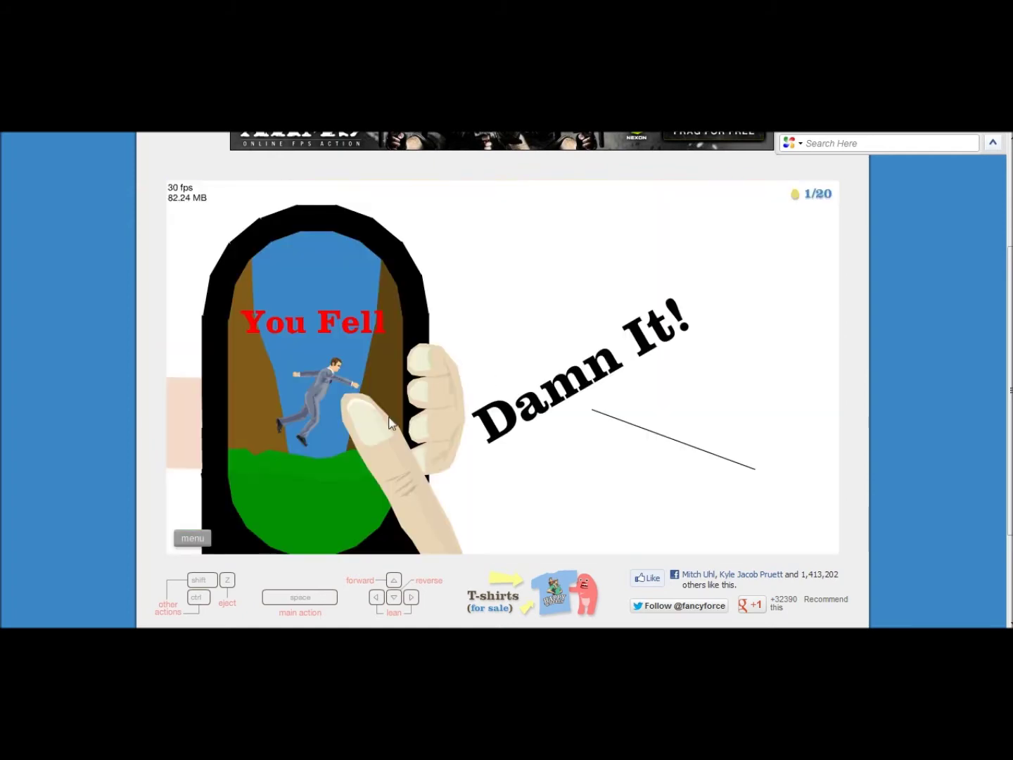
{"action": "left_click", "coordinate": [192, 539]}
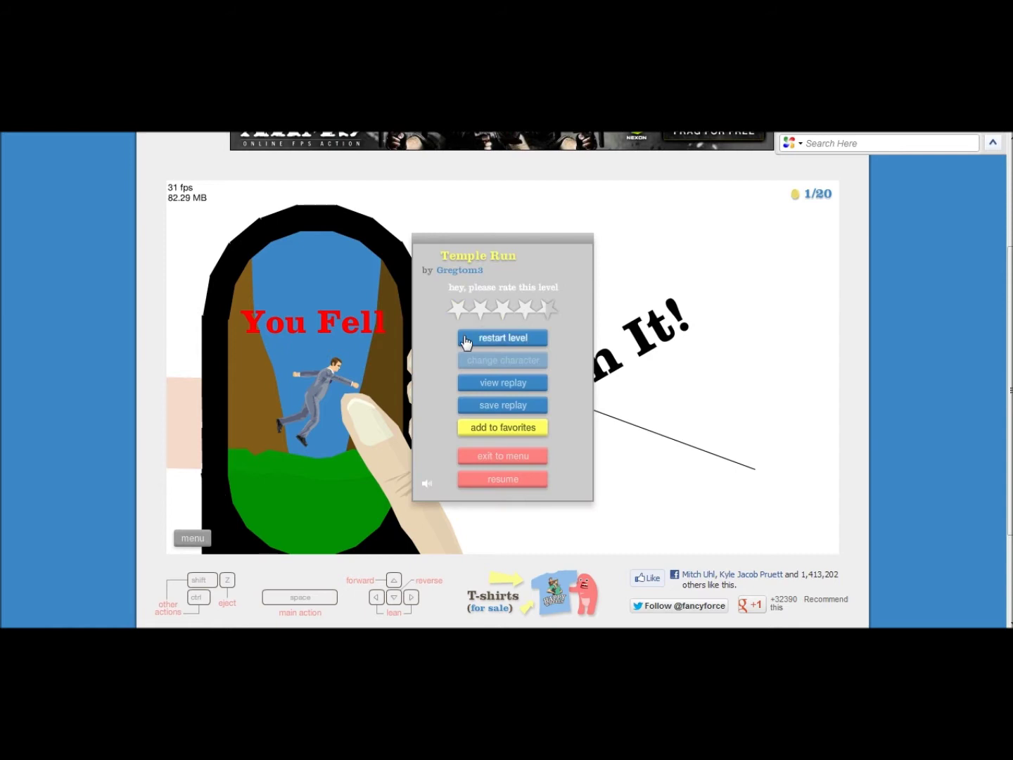
{"action": "left_click", "coordinate": [469, 342]}
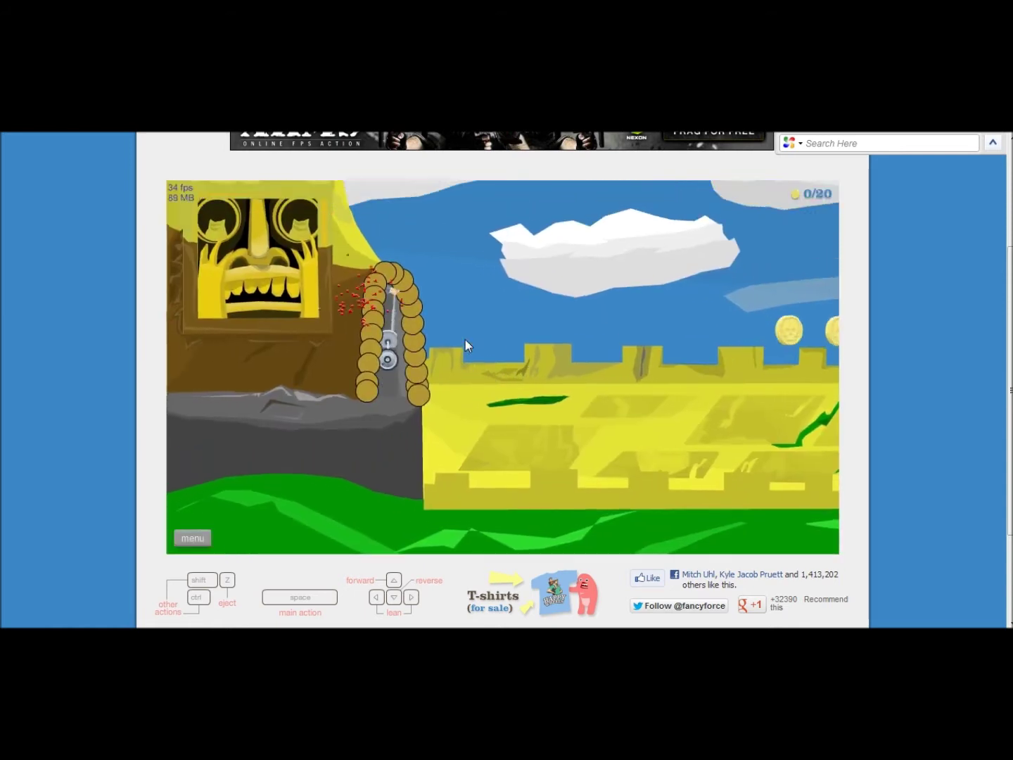
Ride past the stump and tree off the cliff, then restart after crashing
{"action": "key", "text": "Up"}
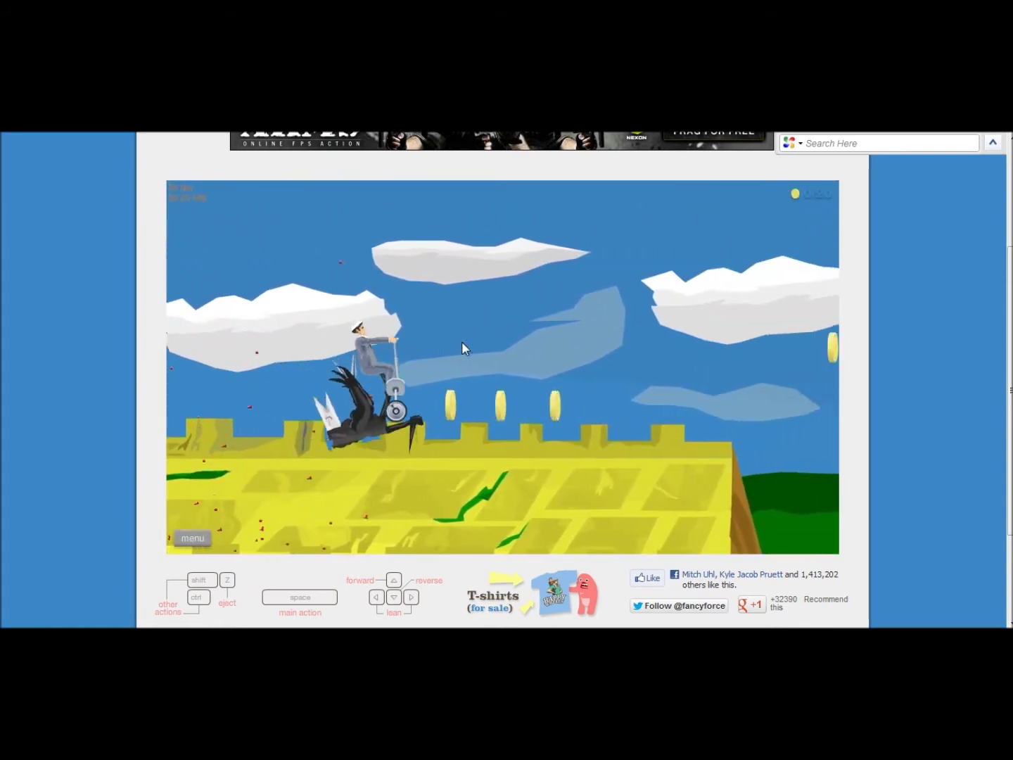
{"action": "key", "text": "Up"}
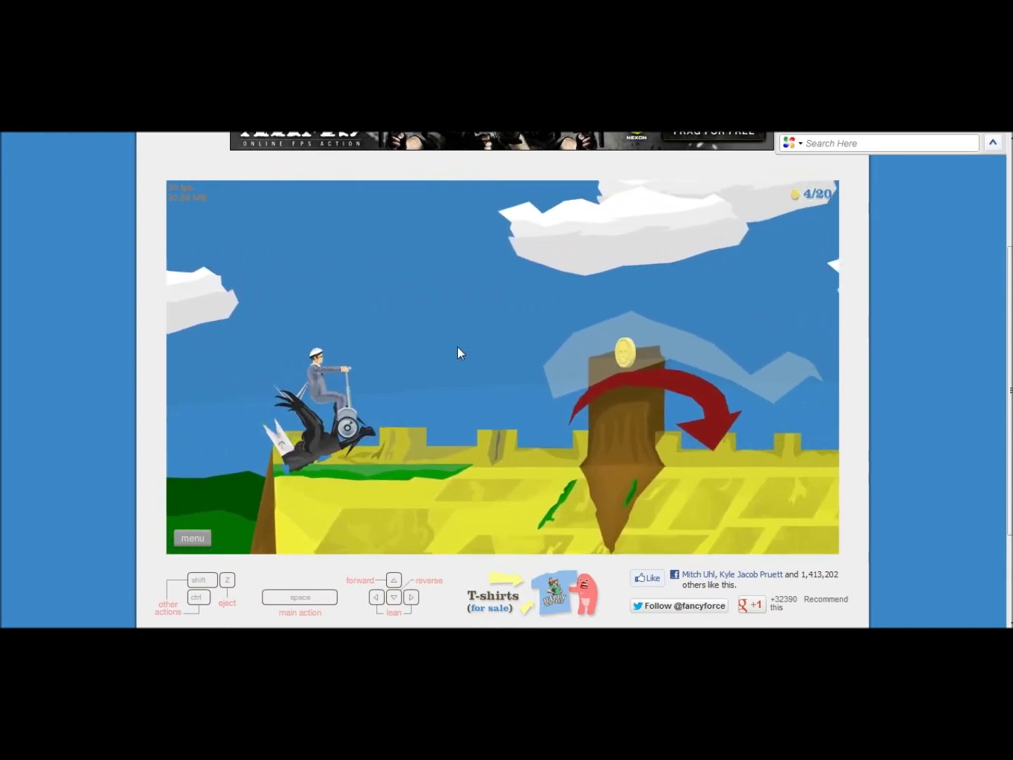
{"action": "key", "text": "Up"}
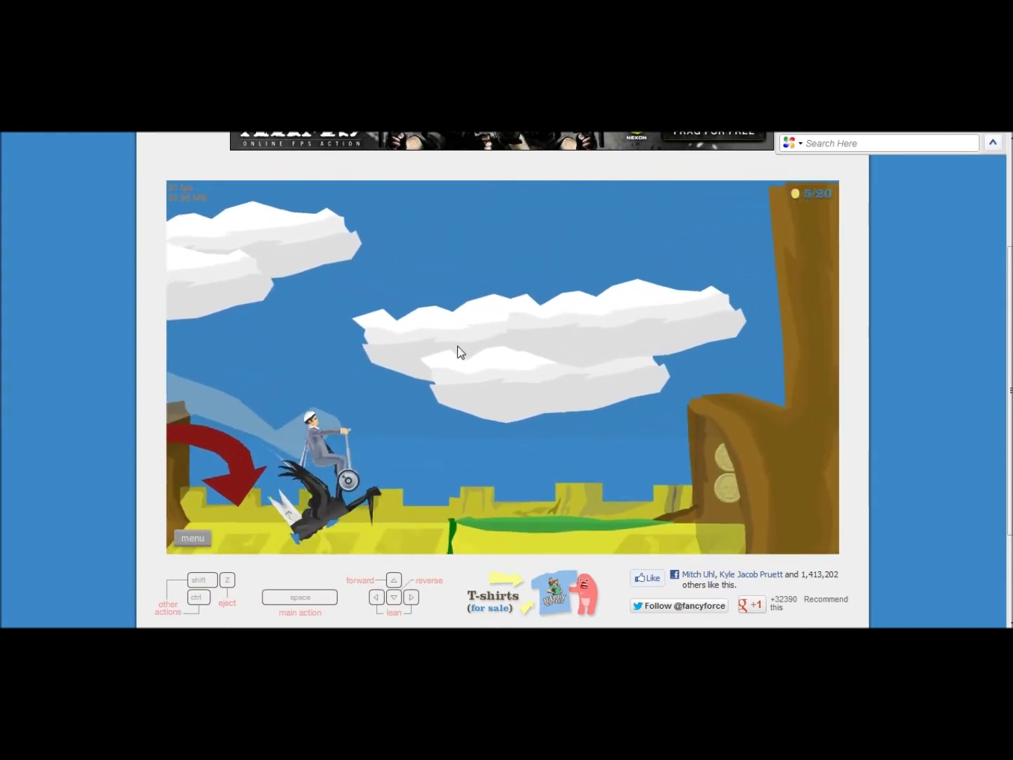
{"action": "key", "text": "Up"}
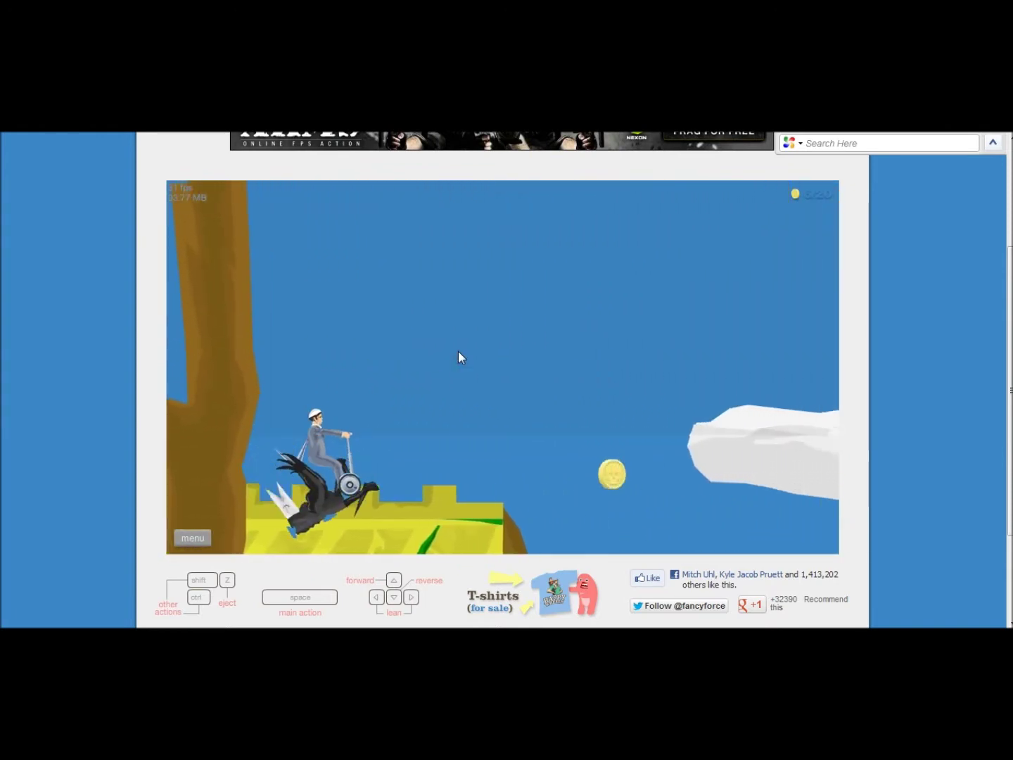
{"action": "key", "text": "Up"}
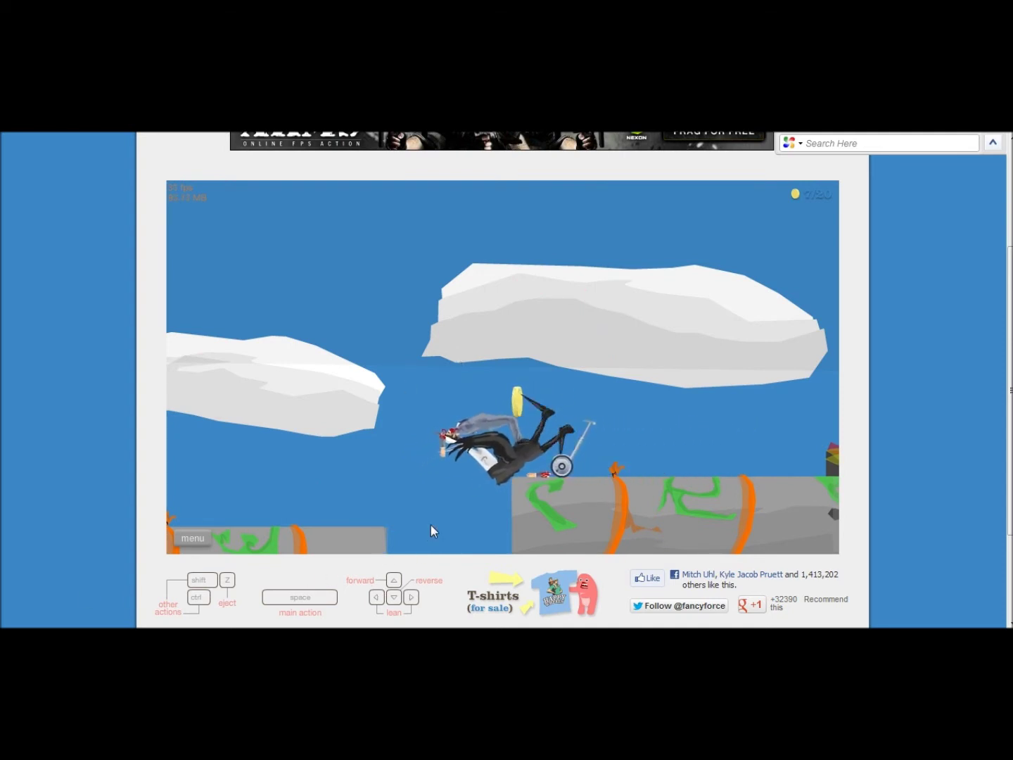
{"action": "scroll", "coordinate": [432, 531], "scroll_direction": "down", "scroll_amount": 2}
{"action": "scroll", "coordinate": [356, 459], "scroll_direction": "up", "scroll_amount": 1}
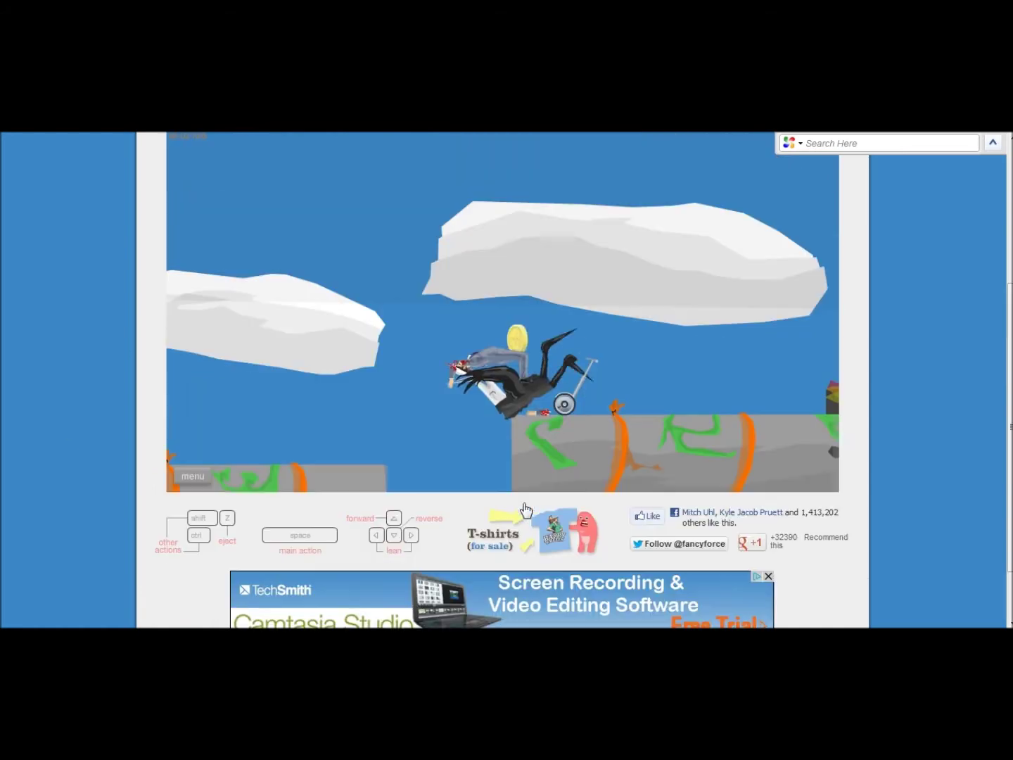
{"action": "scroll", "coordinate": [475, 492], "scroll_direction": "up", "scroll_amount": 1}
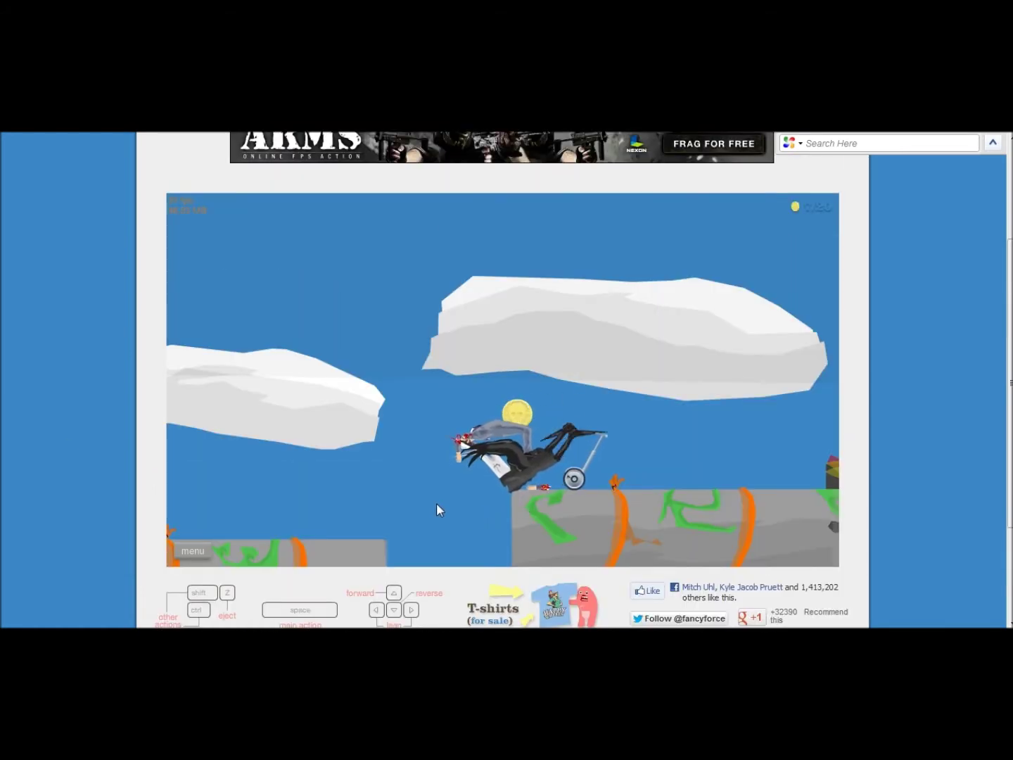
{"action": "key", "text": "Tab"}
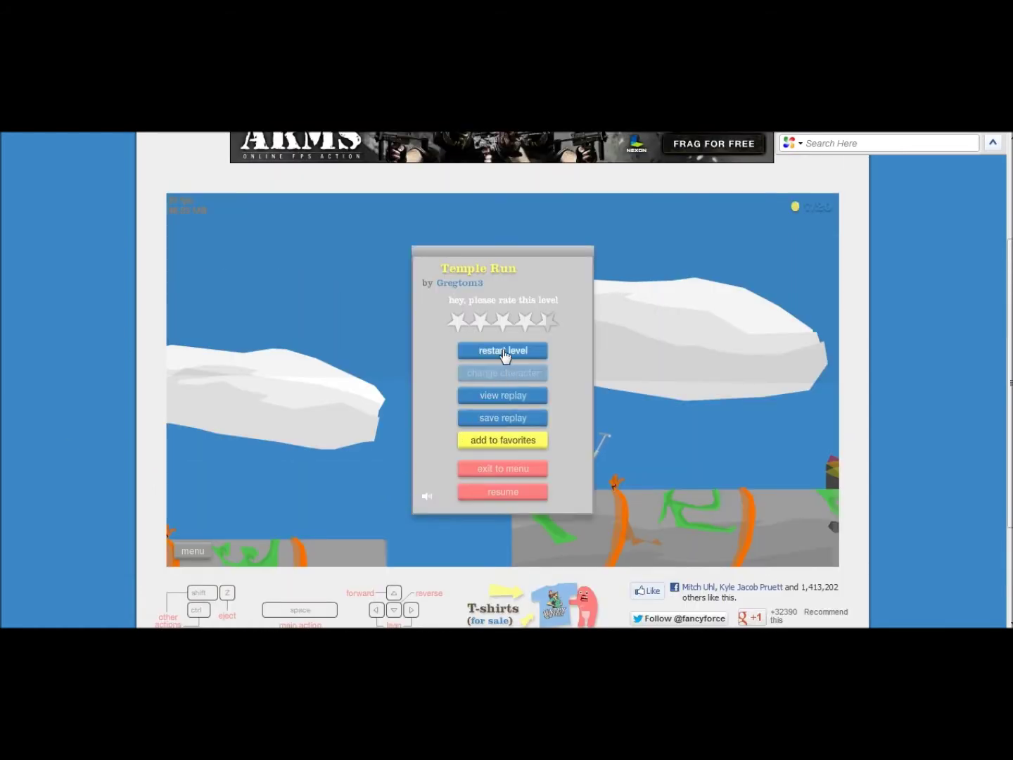
{"action": "left_click", "coordinate": [504, 352]}
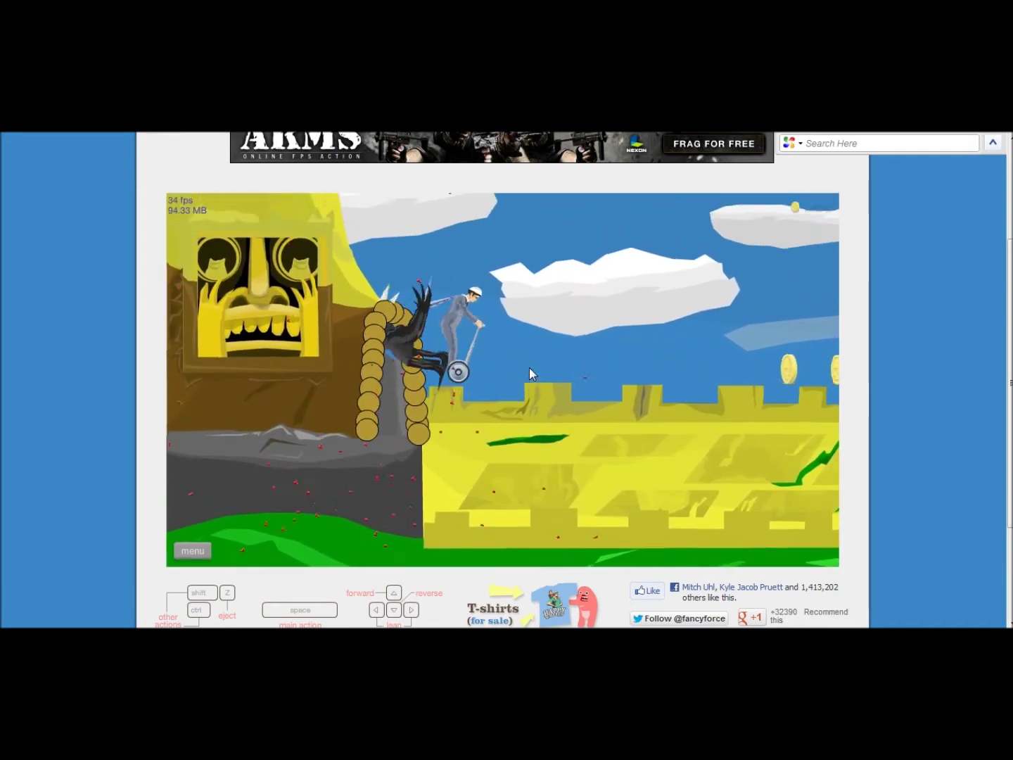
Ride past the tree and off the yellow platform, pausing after falling at 5 coins
{"action": "key", "text": "Up"}
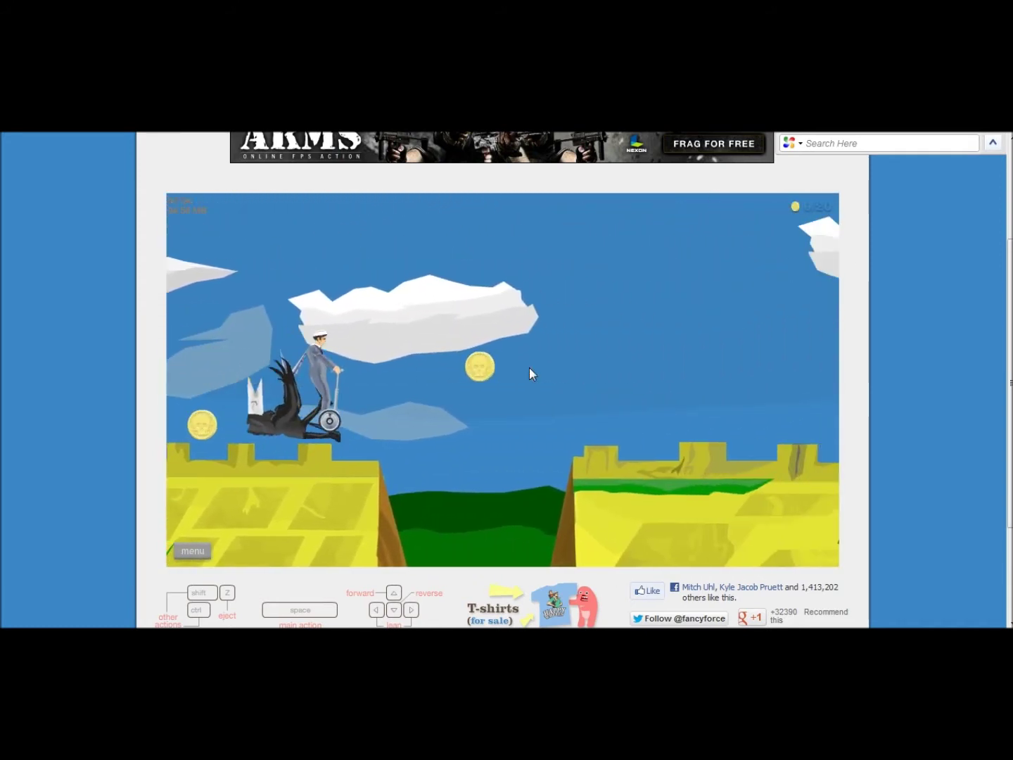
{"action": "key", "text": "Up"}
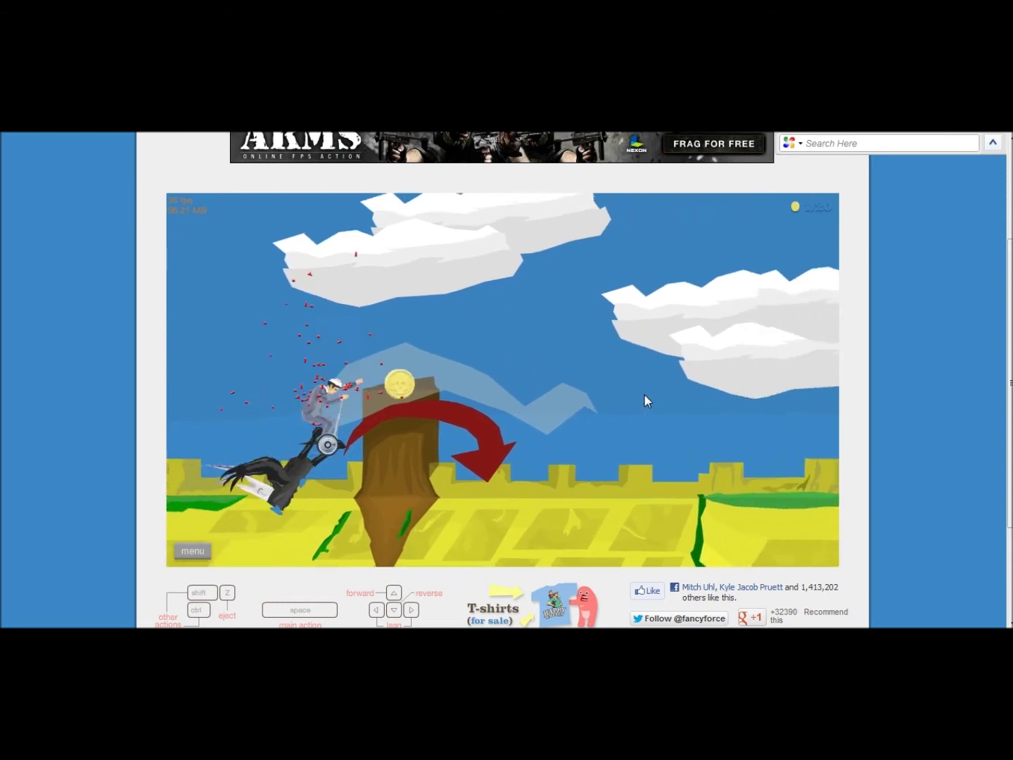
{"action": "key", "text": "Up"}
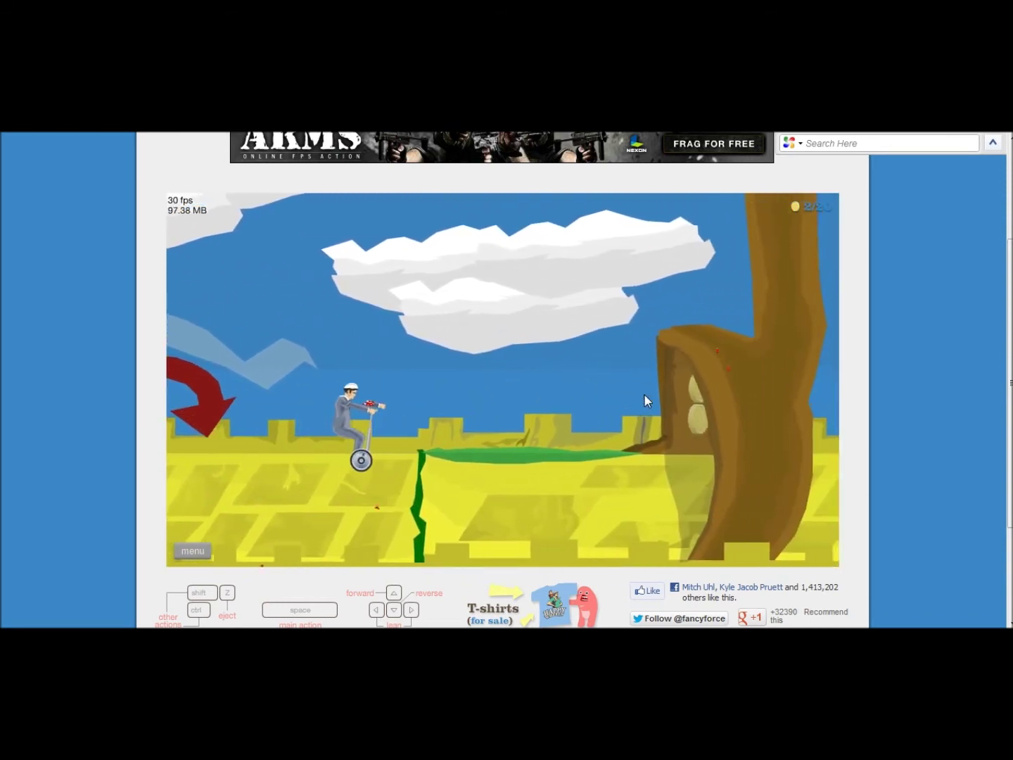
{"action": "key", "text": "Up"}
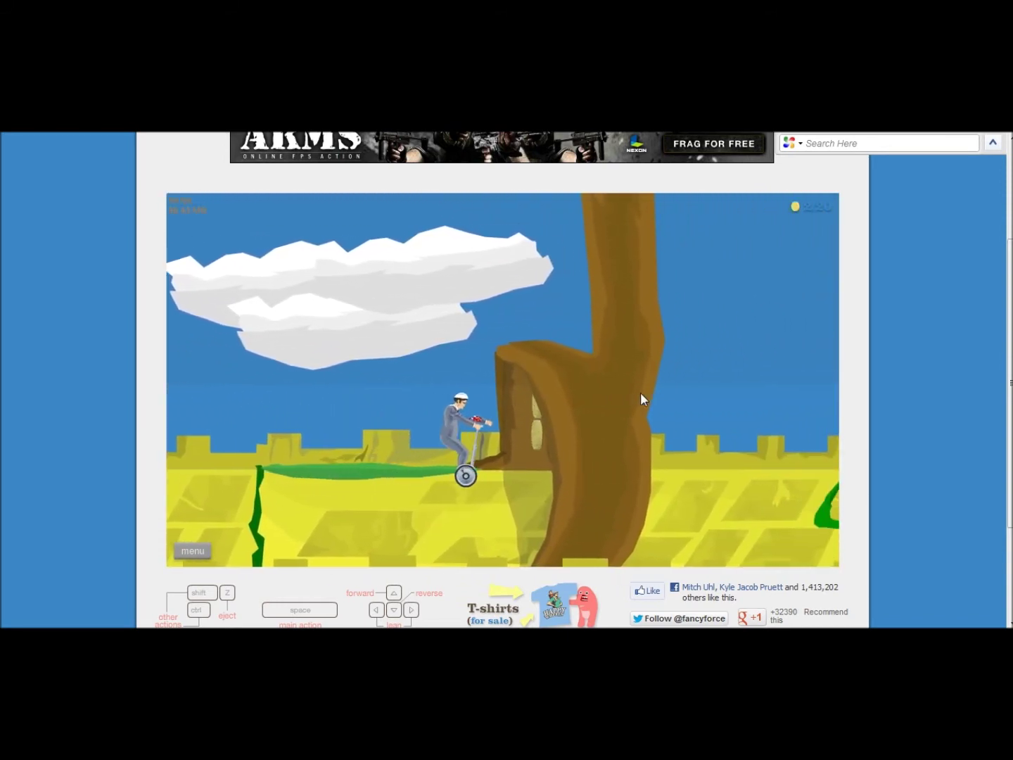
{"action": "key", "text": "Up"}
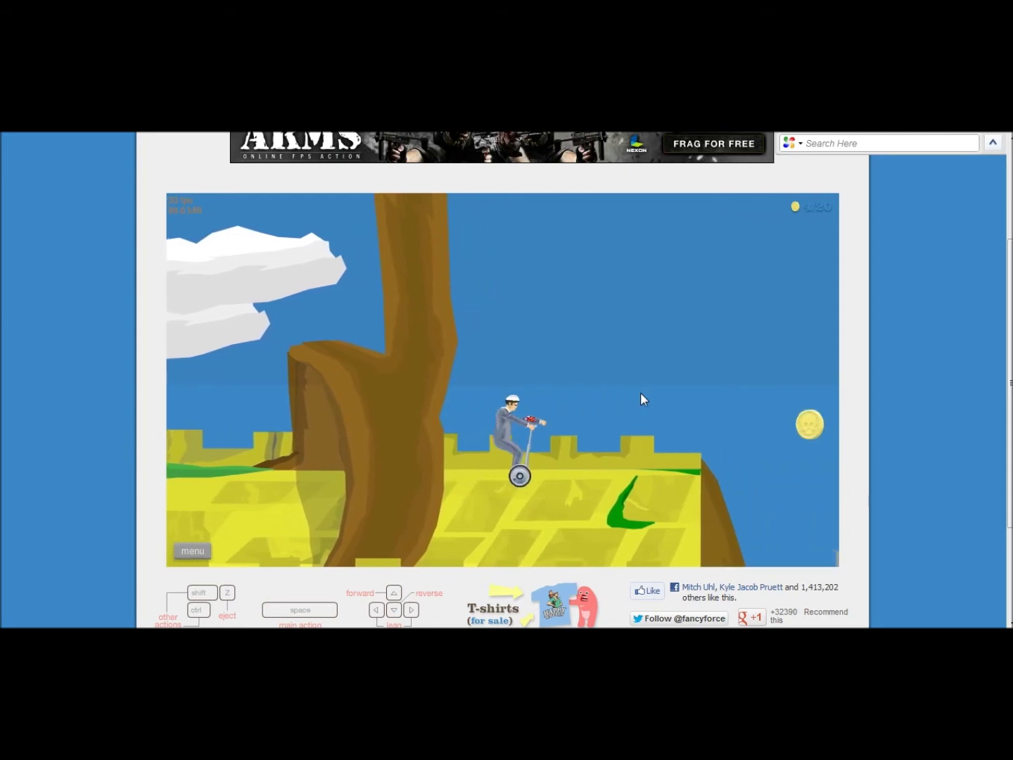
{"action": "key", "text": "Up"}
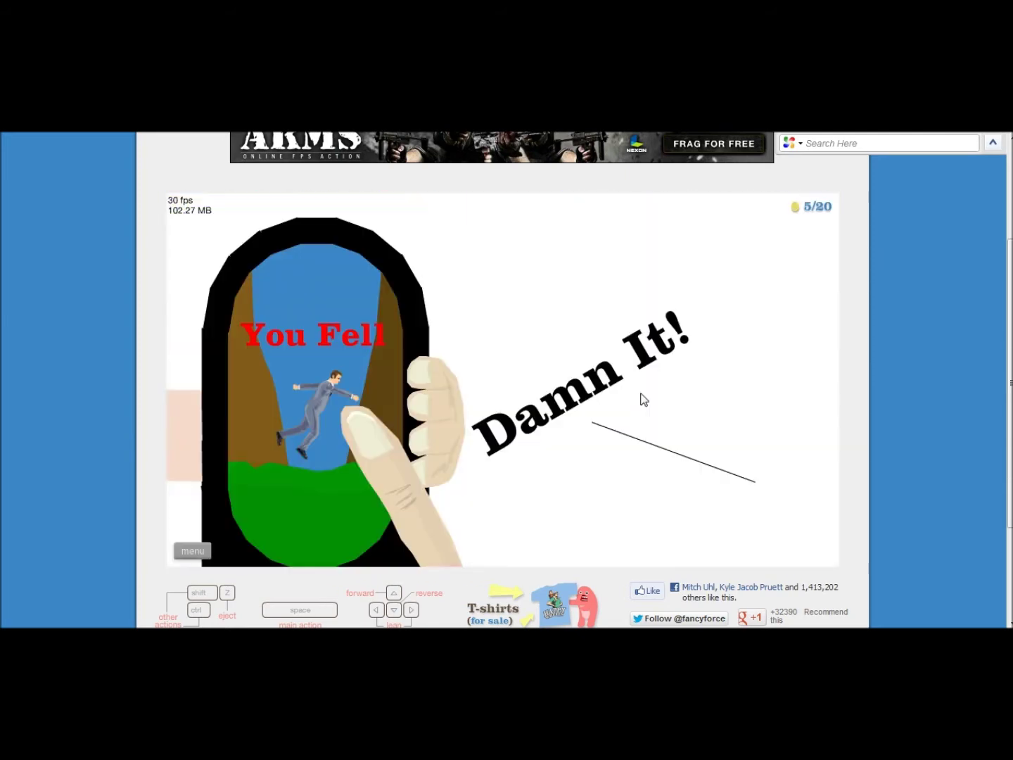
{"action": "left_click", "coordinate": [190, 552]}
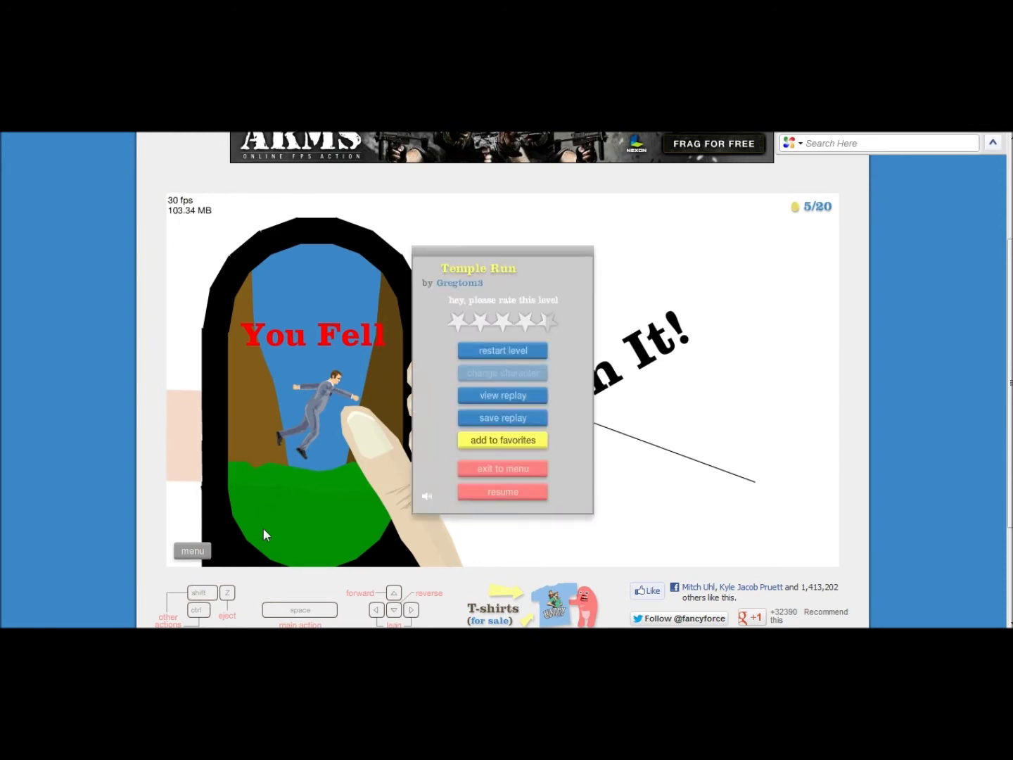
Restart Temple Run, reach 14 of 20 coins before crashing, then exit to Featured Levels
{"action": "left_click", "coordinate": [503, 350]}
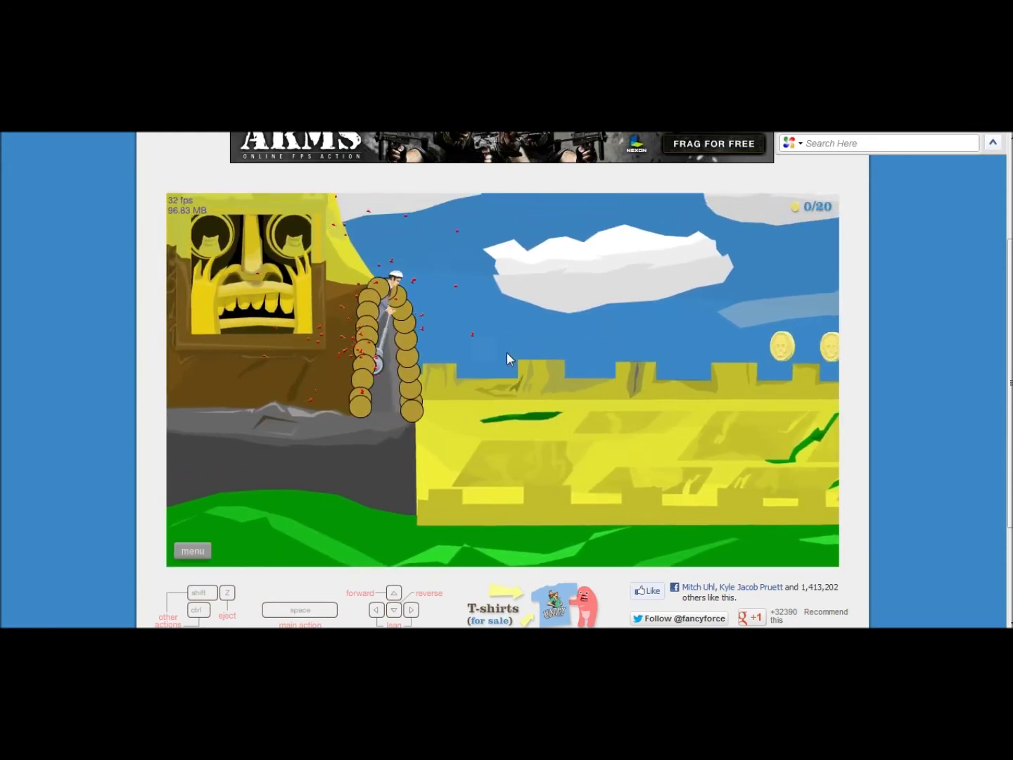
{"action": "key", "text": "Up"}
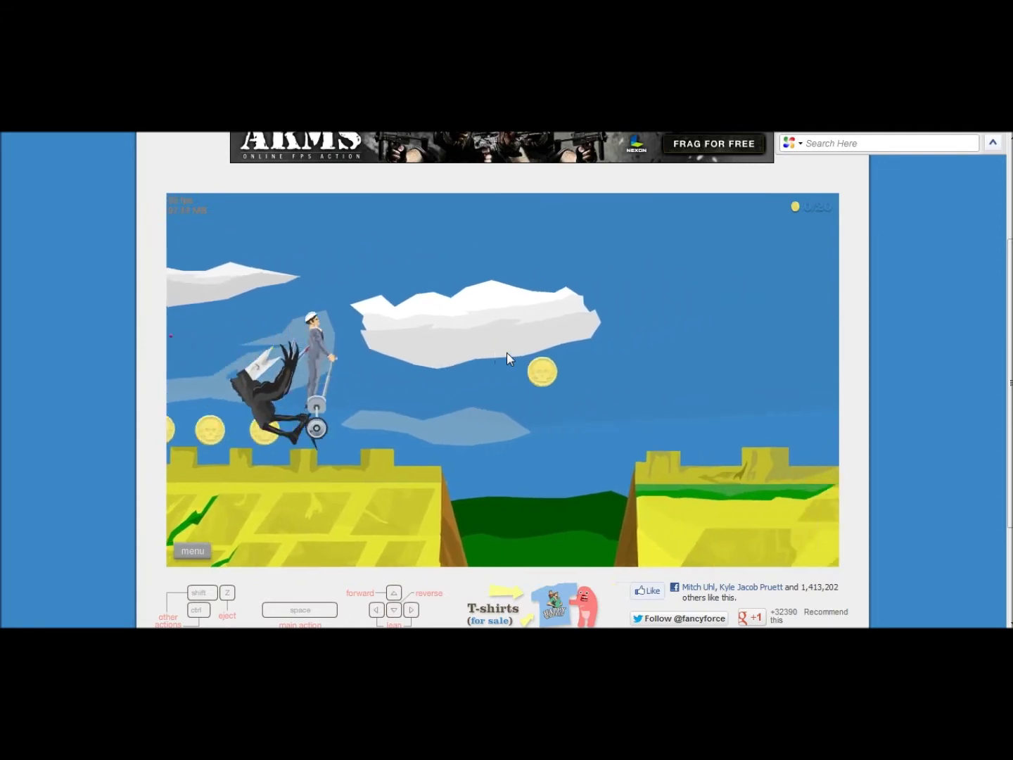
{"action": "key", "text": "Up"}
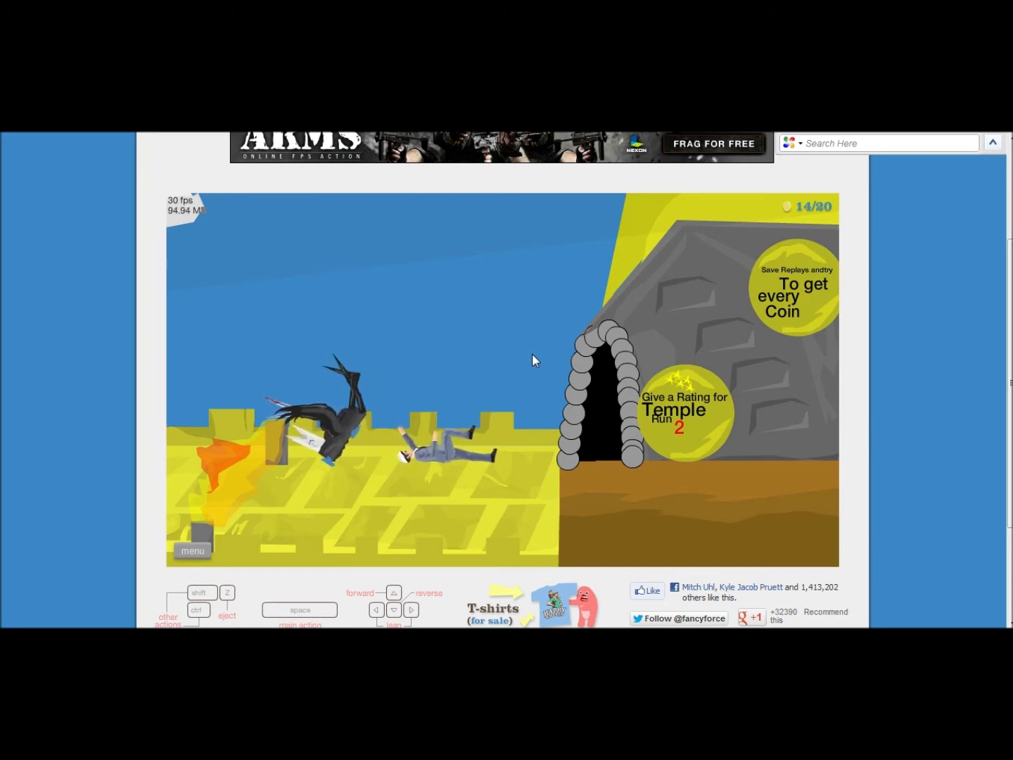
{"action": "left_click", "coordinate": [190, 555]}
{"action": "left_click", "coordinate": [520, 473]}
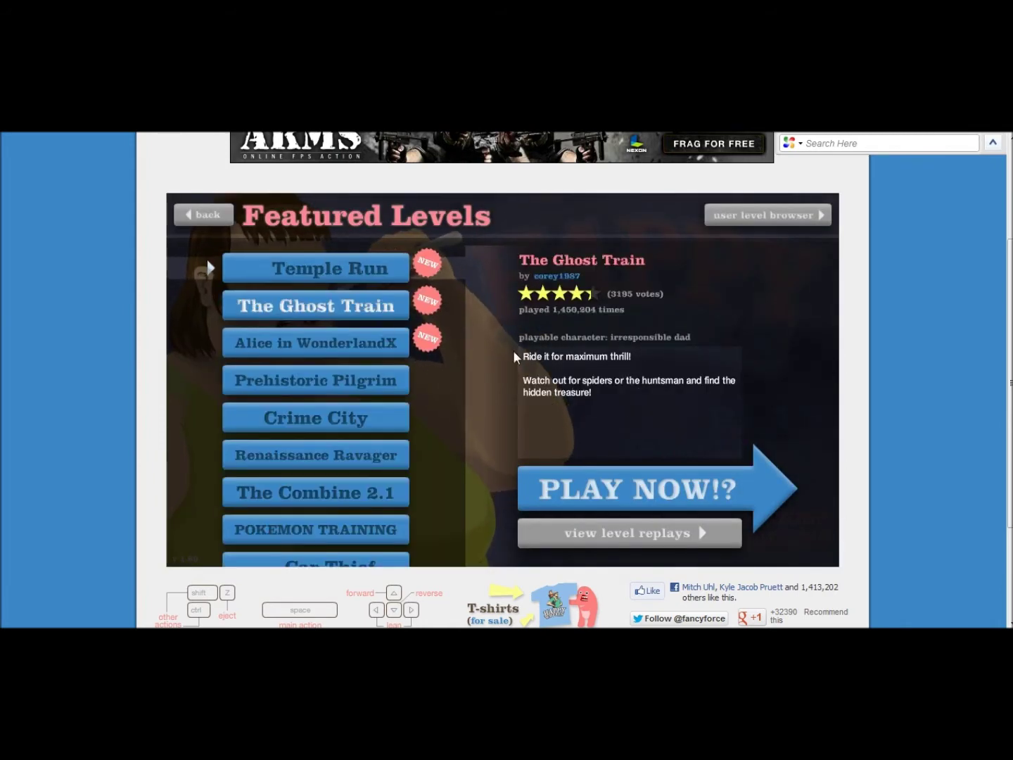
Launch The Ghost Train by corey1987 and pause it at 0 of 1 coins
{"action": "left_click", "coordinate": [619, 489]}
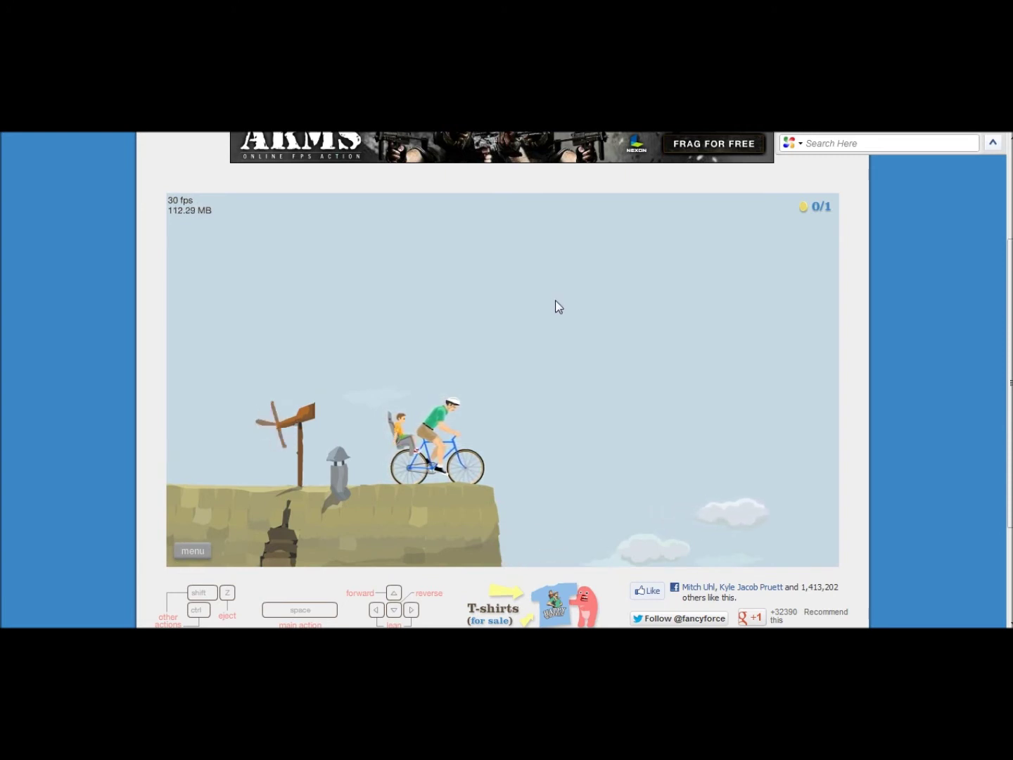
{"action": "left_click", "coordinate": [182, 549]}
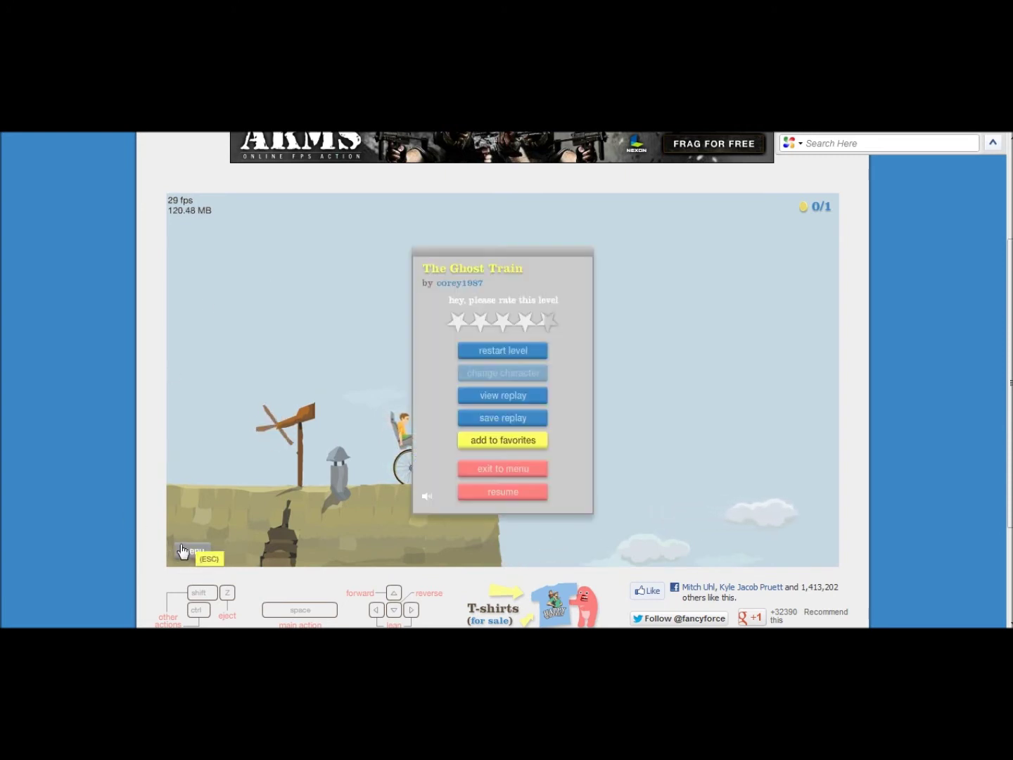
Restart The Ghost Train and ride on the train roof until thrown off, then restart
{"action": "left_click", "coordinate": [490, 356]}
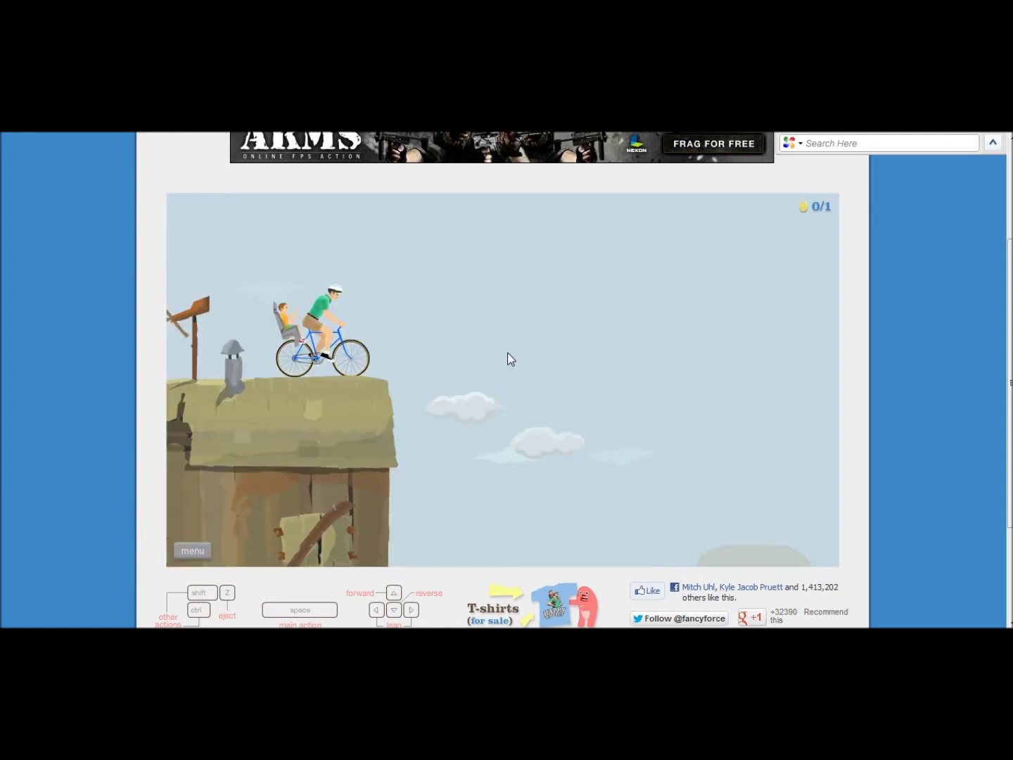
{"action": "key", "text": "Up"}
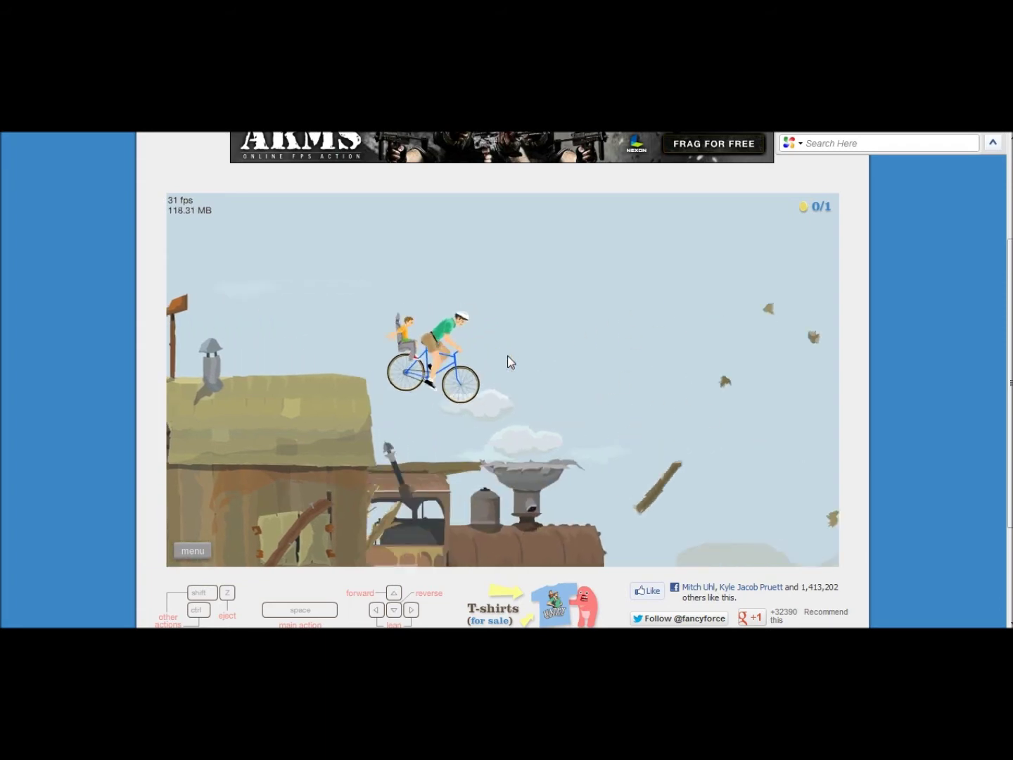
{"action": "key", "text": "Up"}
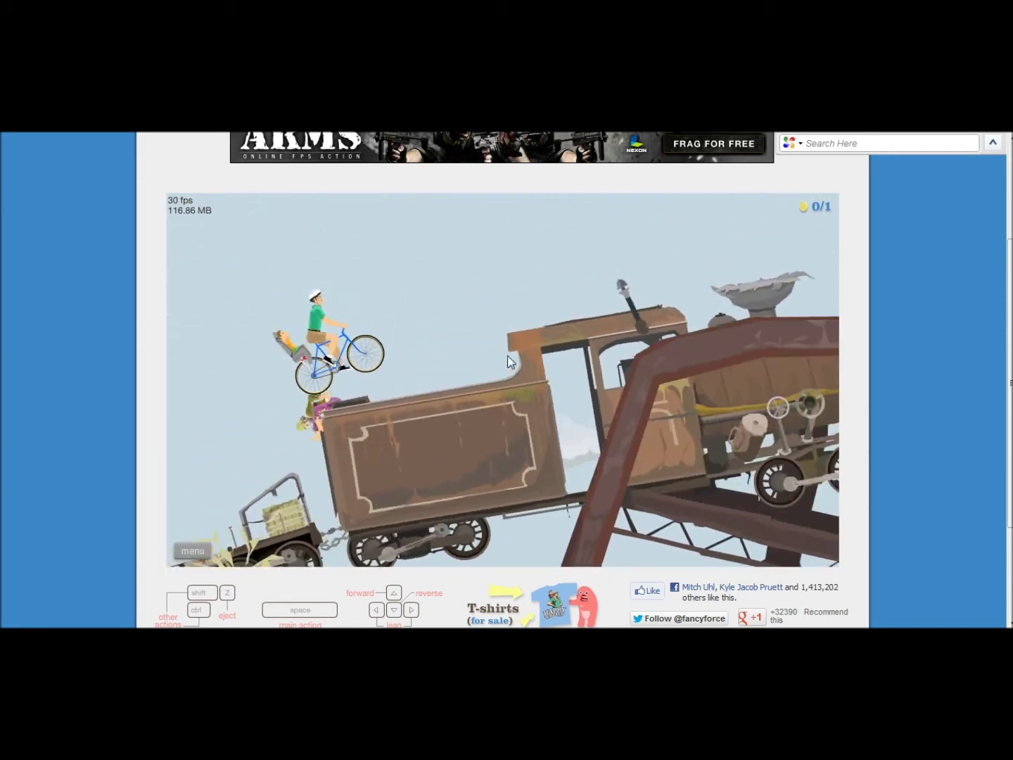
{"action": "key", "text": "Up"}
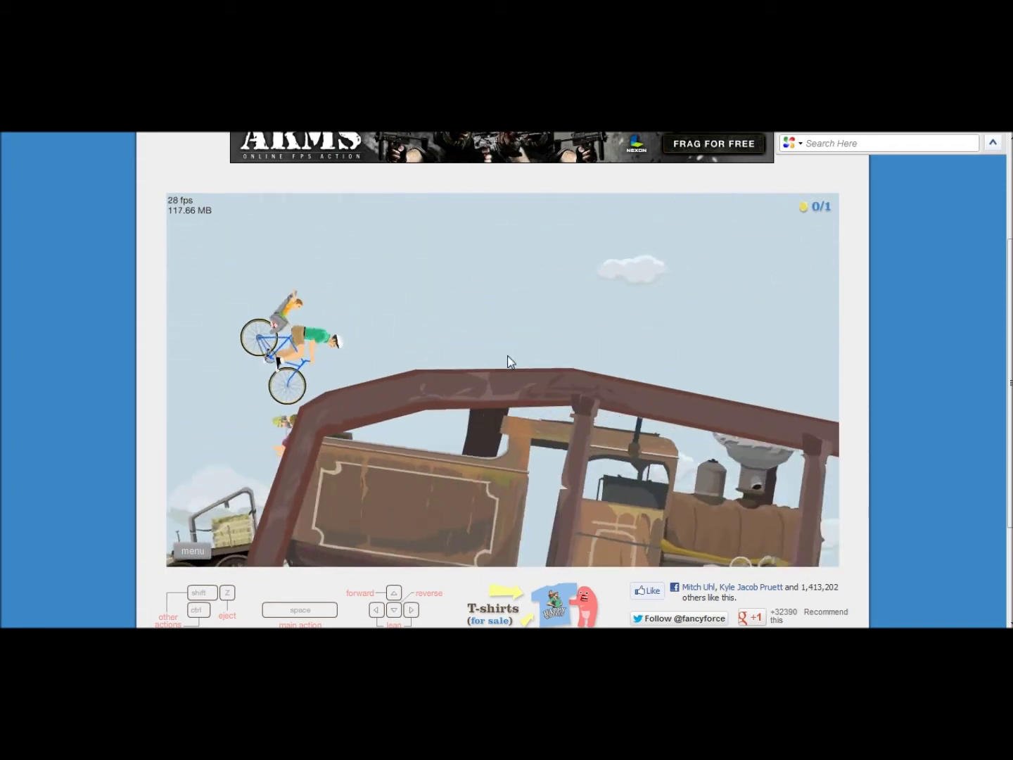
{"action": "key", "text": "Up"}
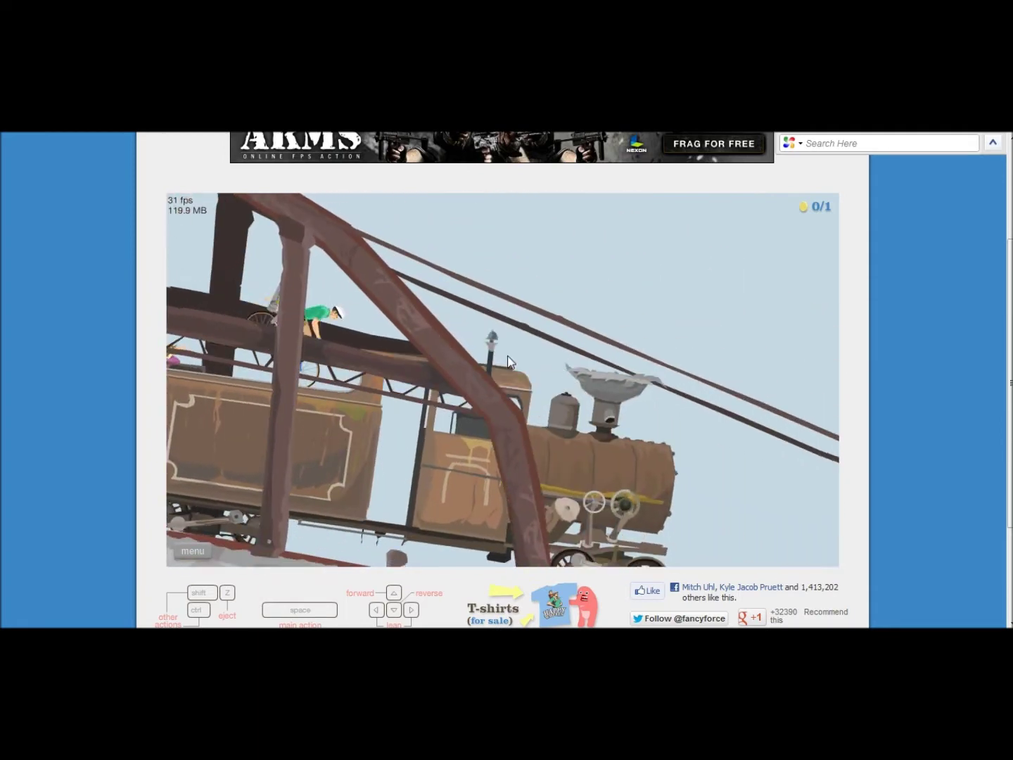
{"action": "key", "text": "Up"}
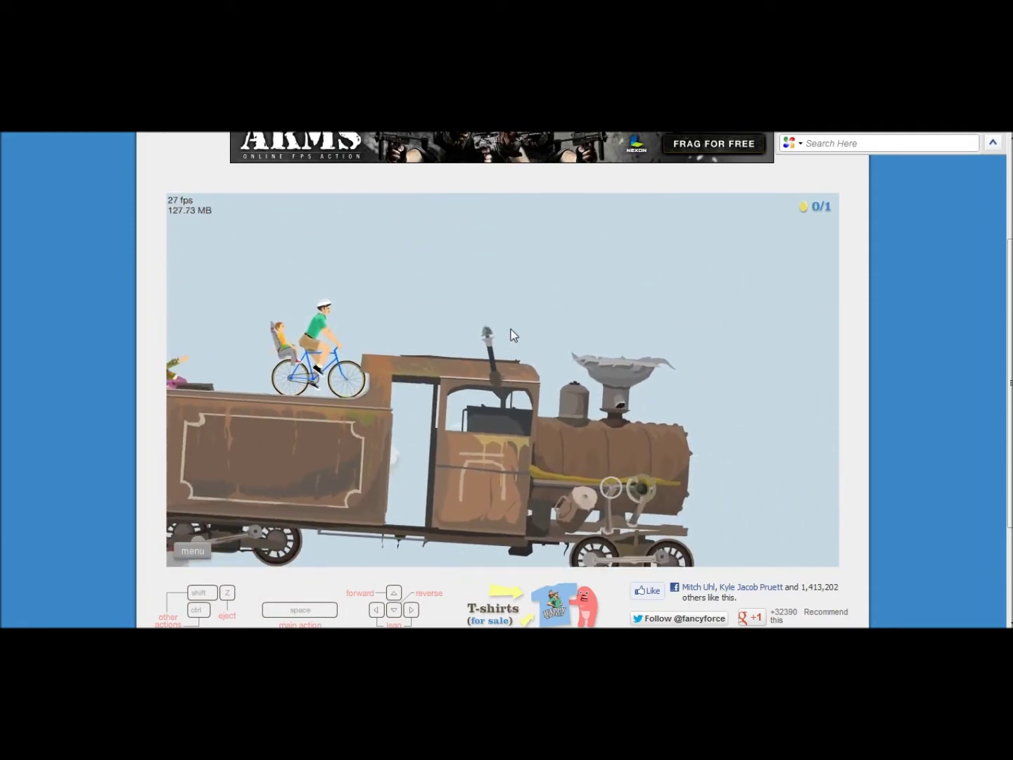
{"action": "key", "text": "Up"}
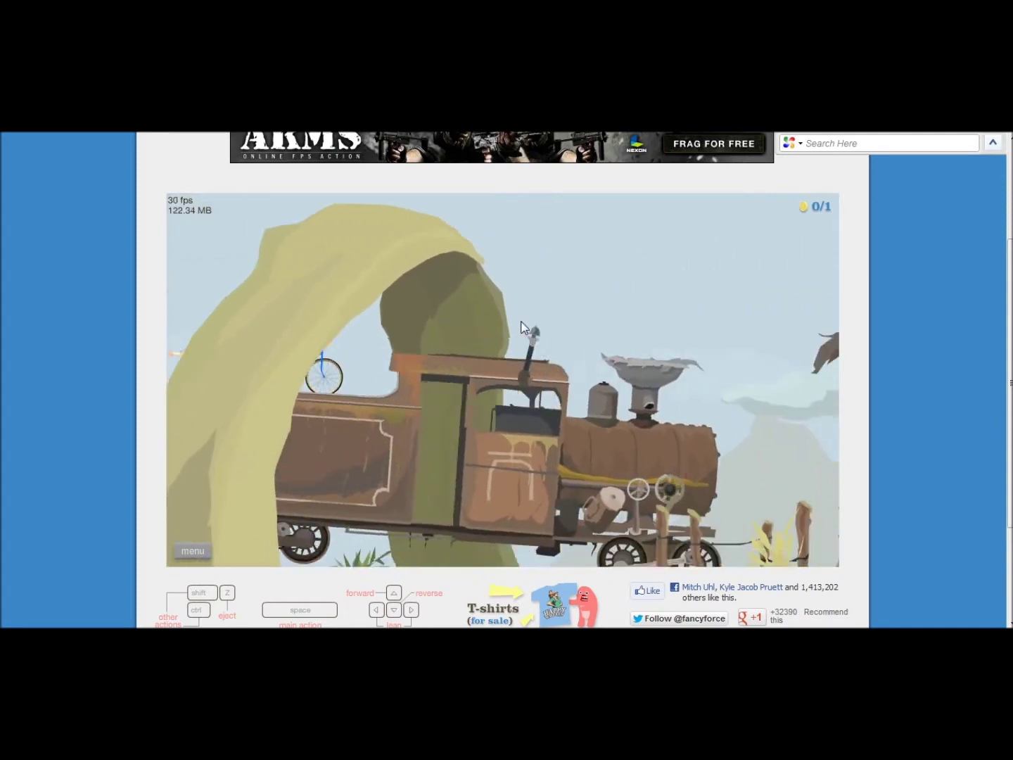
{"action": "key", "text": "Up"}
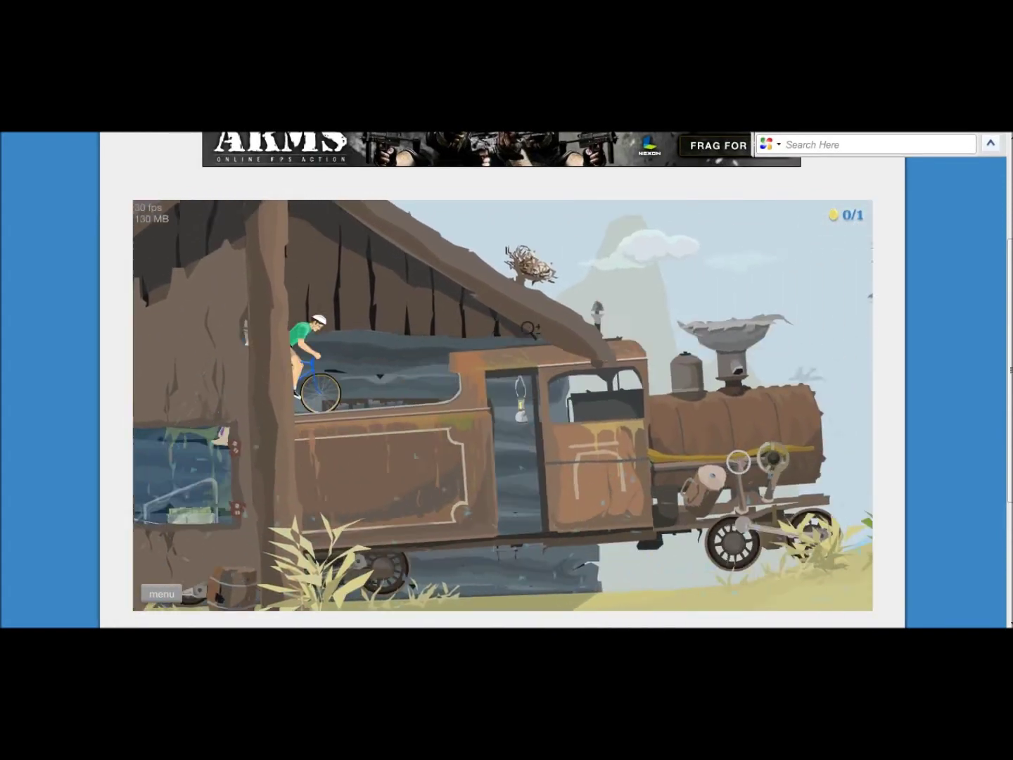
{"action": "key", "text": "Up"}
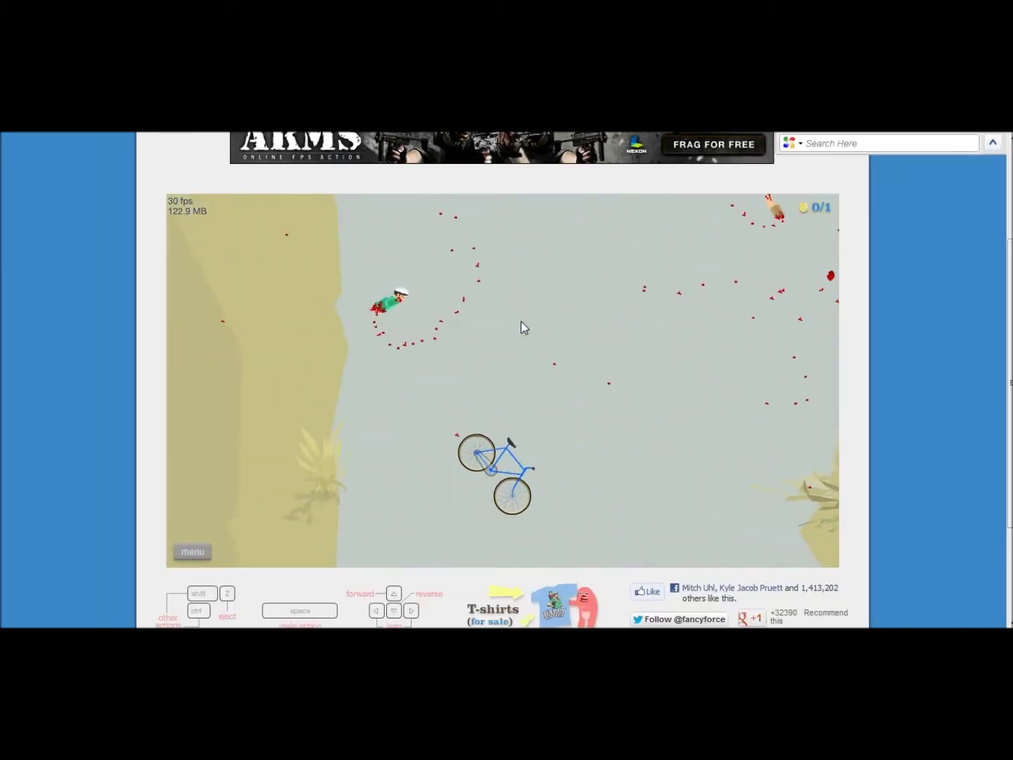
{"action": "left_click", "coordinate": [193, 551]}
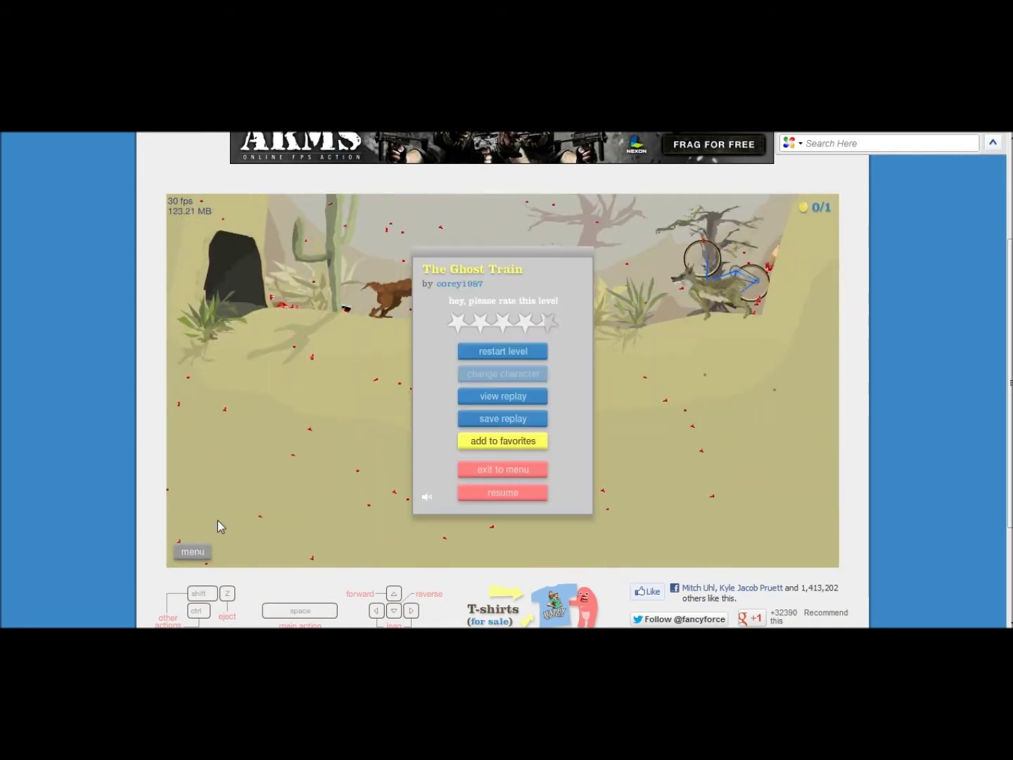
{"action": "left_click", "coordinate": [500, 354]}
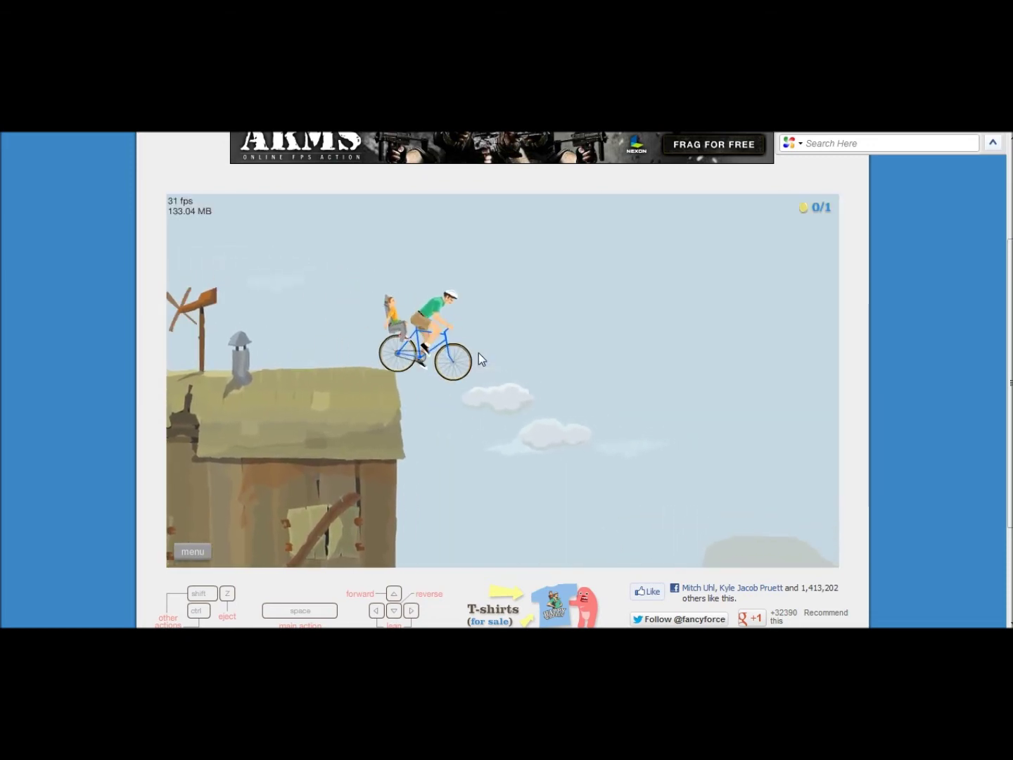
Ride the train across the bridge, down the sandy hill, and off the cliff
{"action": "key", "text": "Up"}
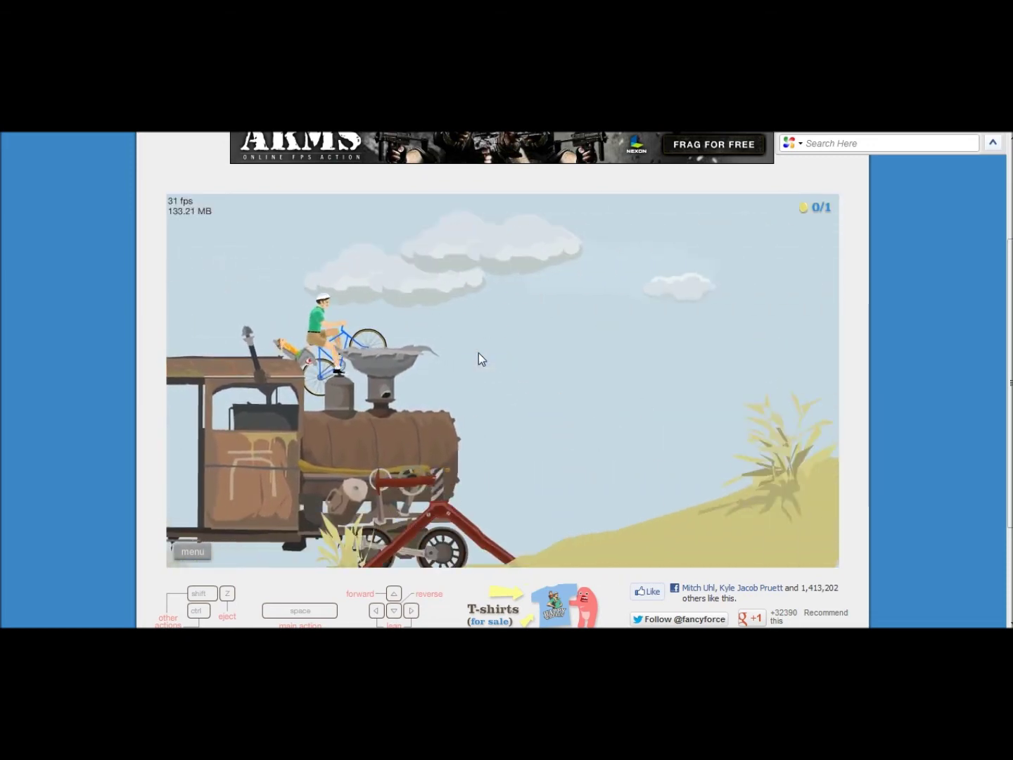
{"action": "key", "text": "Up"}
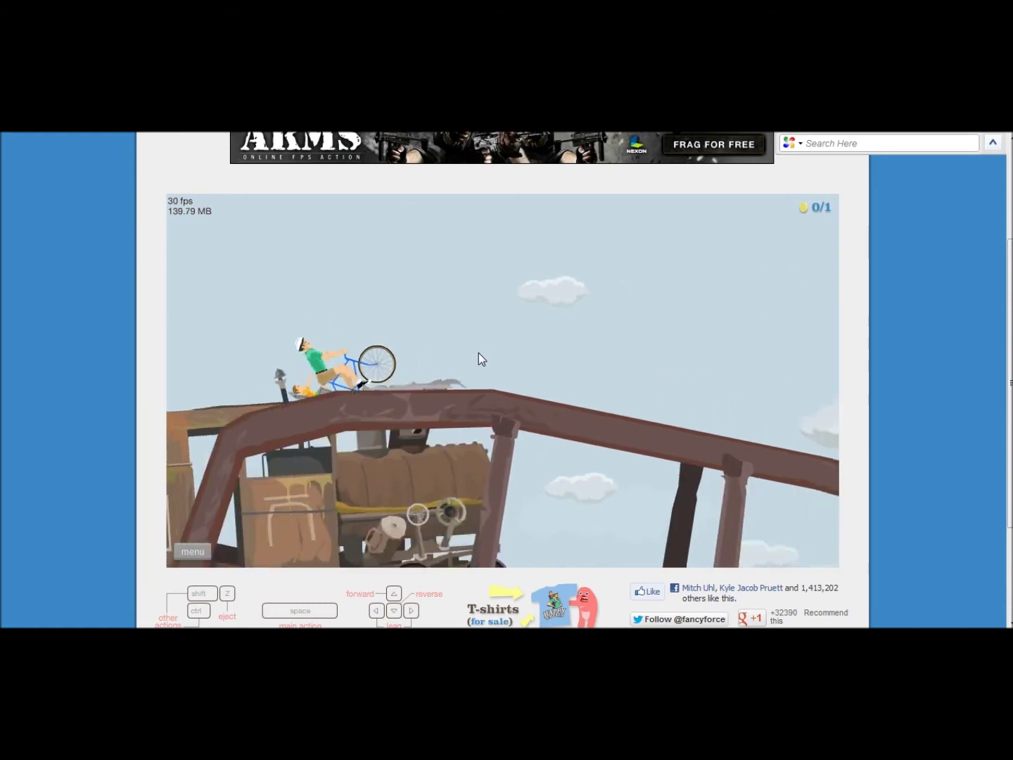
{"action": "key", "text": "Up"}
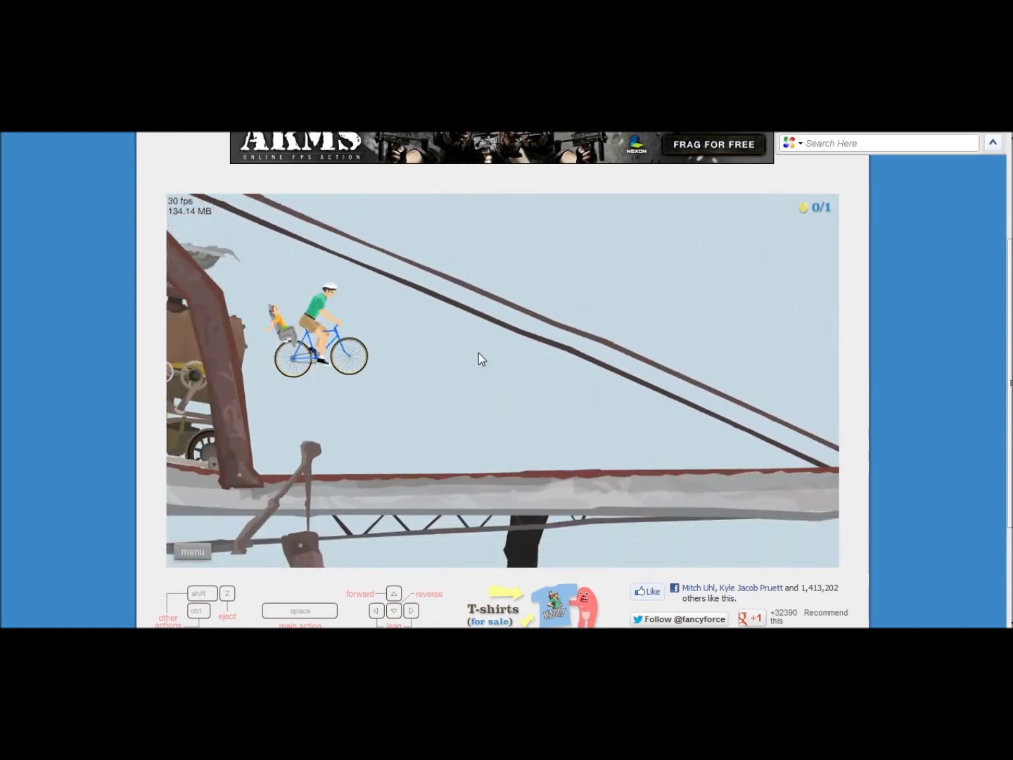
{"action": "key", "text": "Up"}
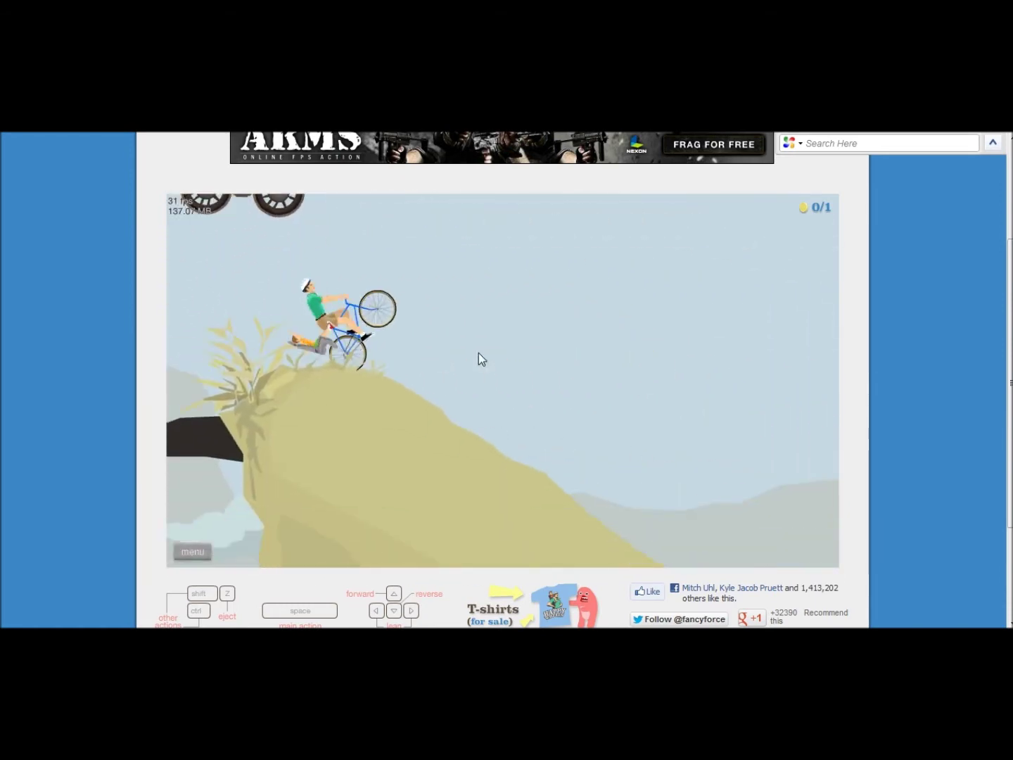
{"action": "key", "text": "Up"}
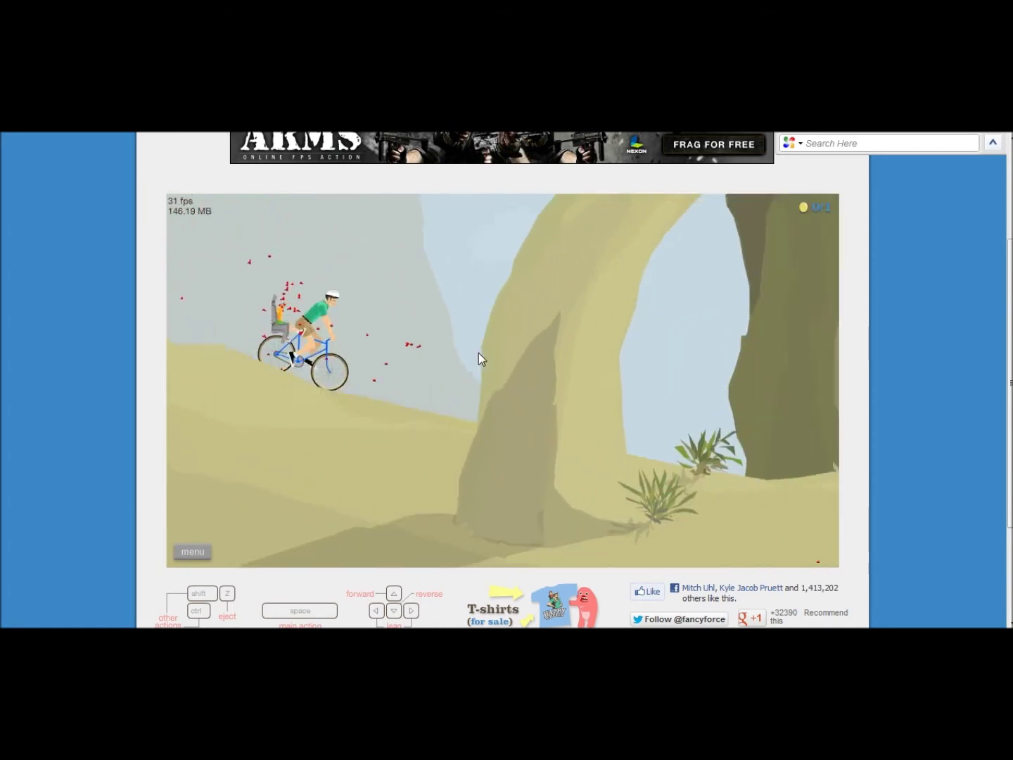
{"action": "key", "text": "Up"}
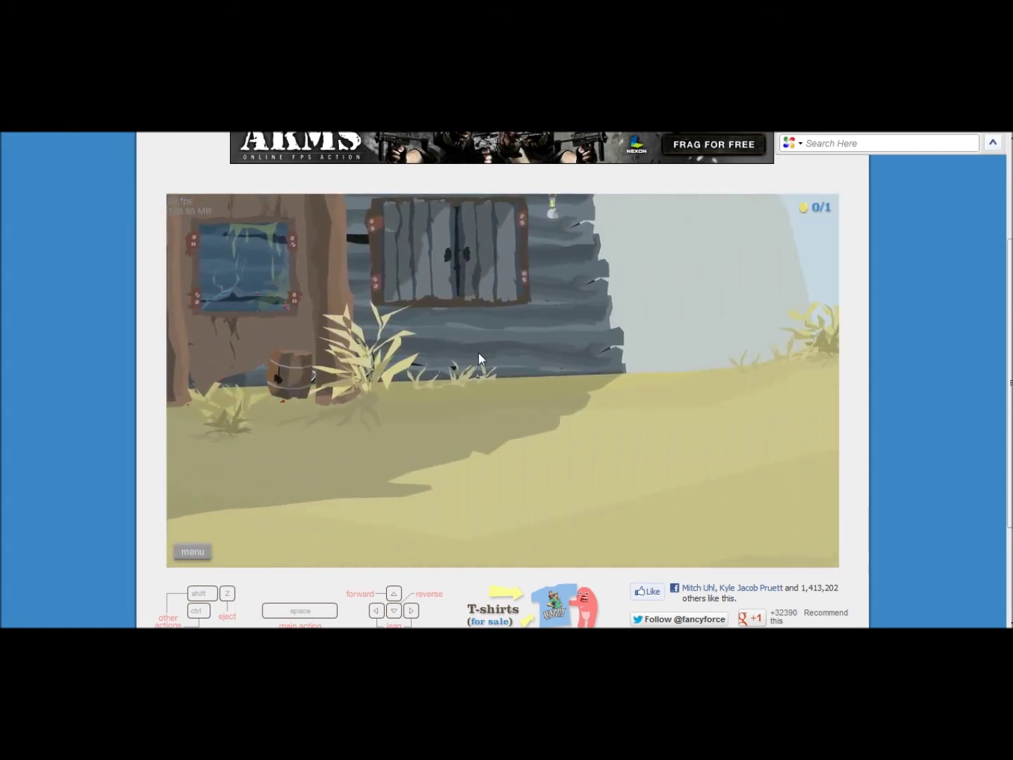
{"action": "key", "text": "Up"}
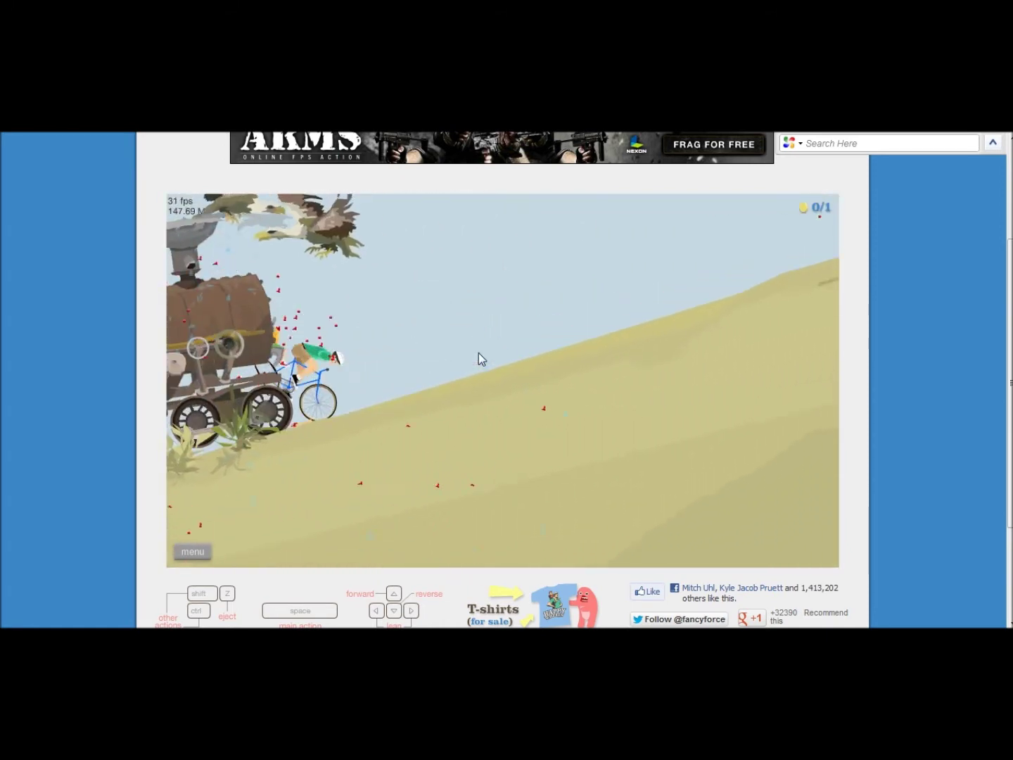
{"action": "key", "text": "Up"}
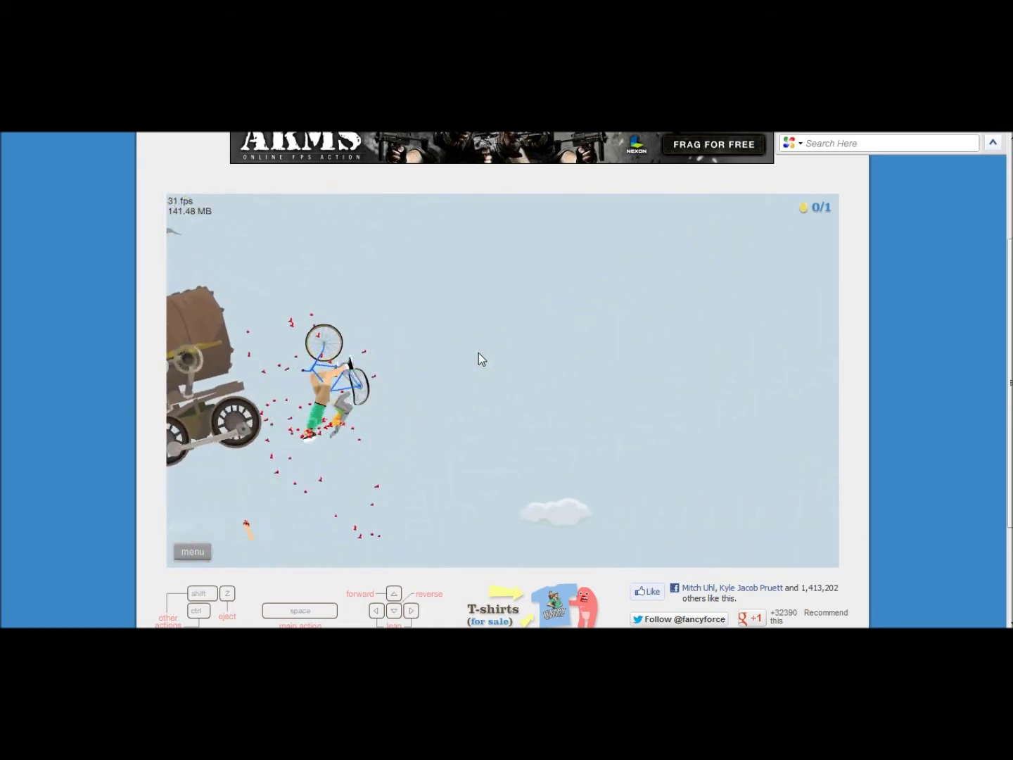
Pedal uphill ahead of the train, launch off the ramp, then restart after crashing
{"action": "key", "text": "Up"}
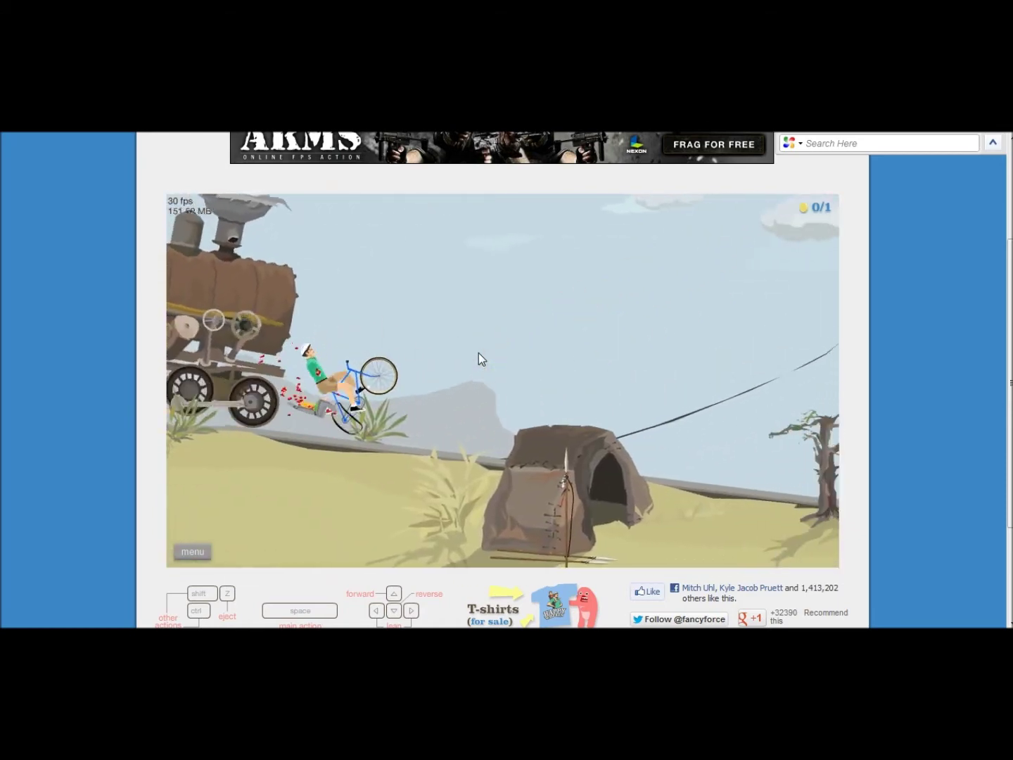
{"action": "key", "text": "Up"}
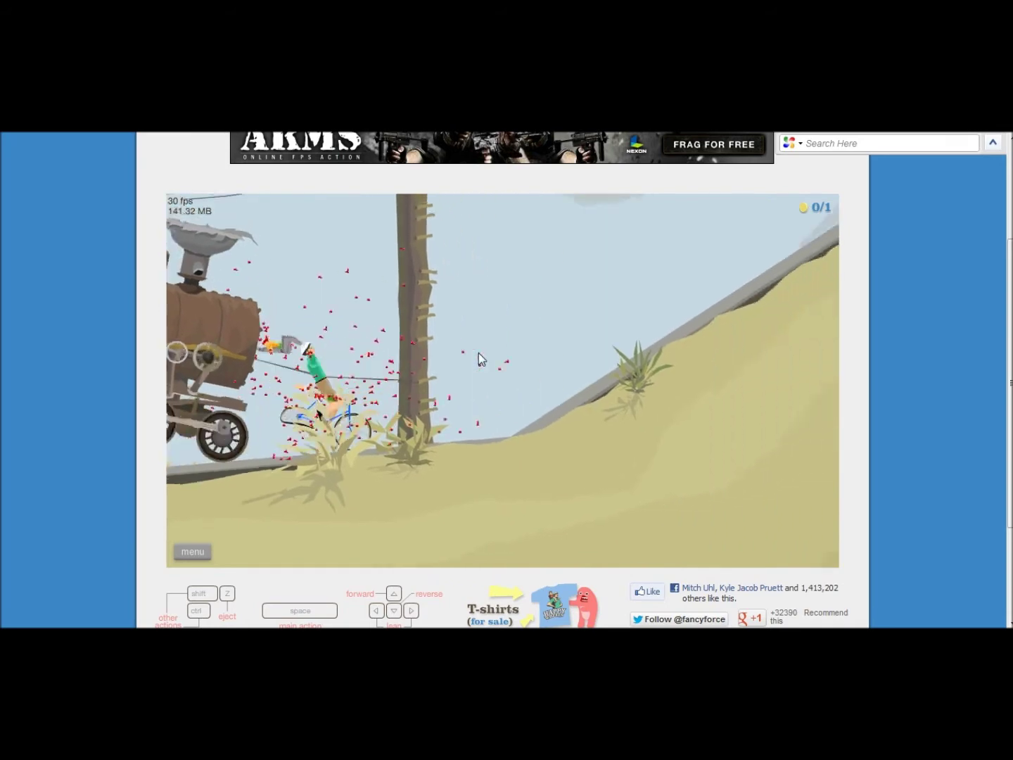
{"action": "key", "text": "Up"}
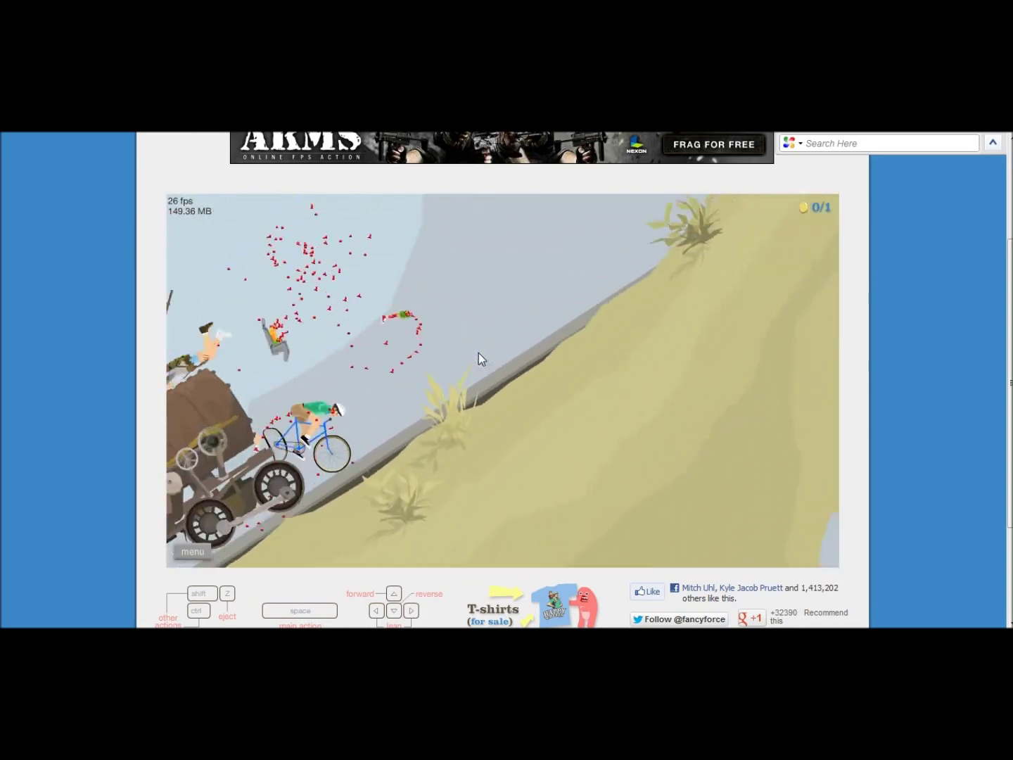
{"action": "key", "text": "Up"}
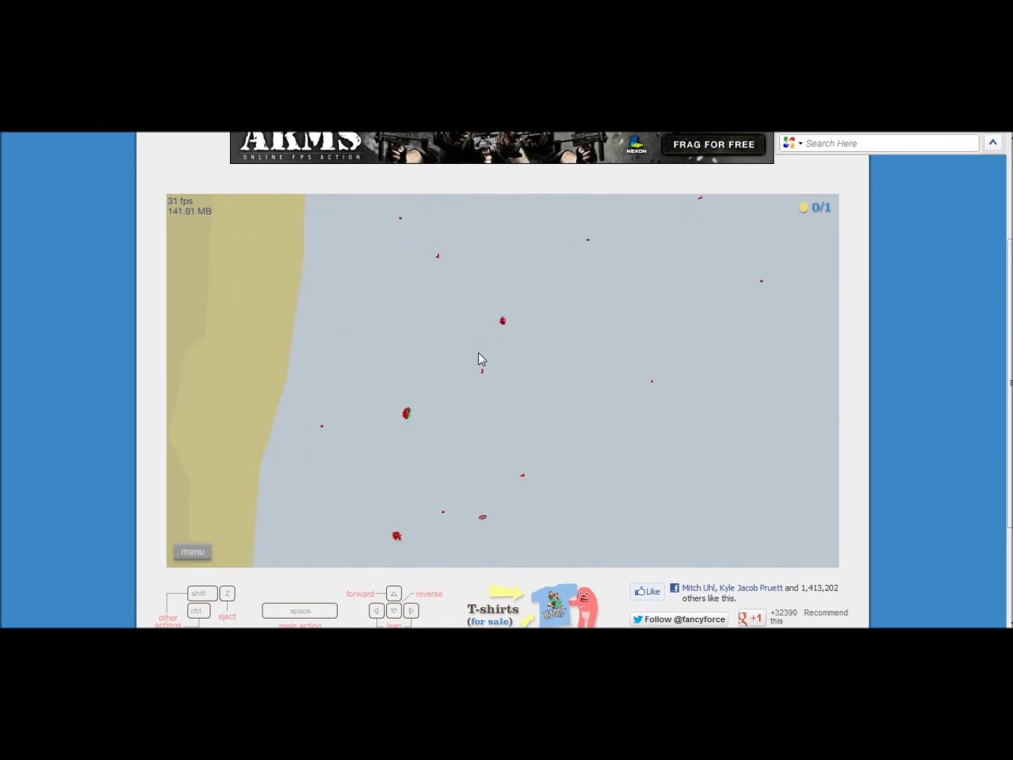
{"action": "key", "text": "Tab"}
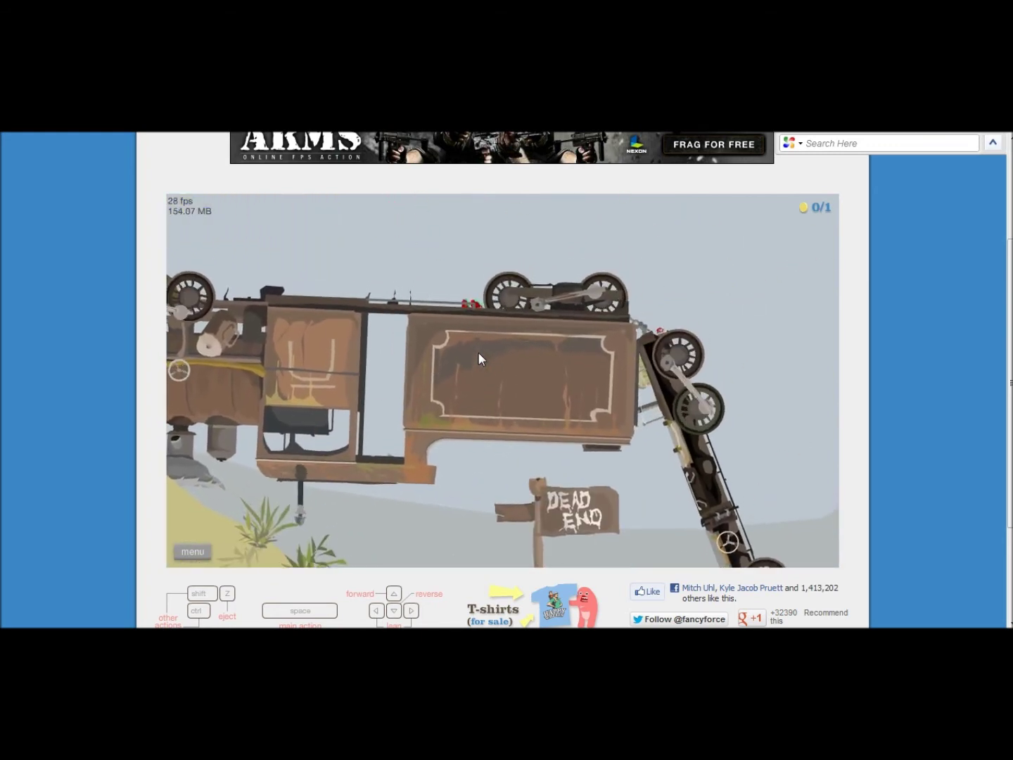
Restart The Ghost Train three times, pausing after each crash
{"action": "left_click", "coordinate": [193, 552]}
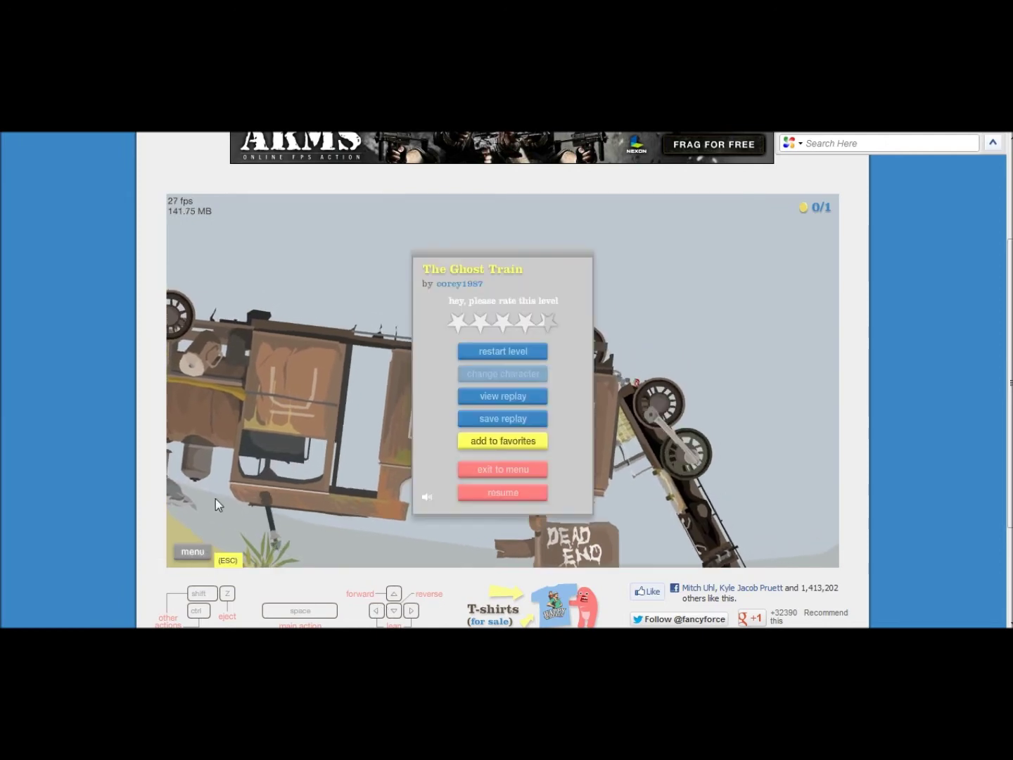
{"action": "left_click", "coordinate": [503, 352]}
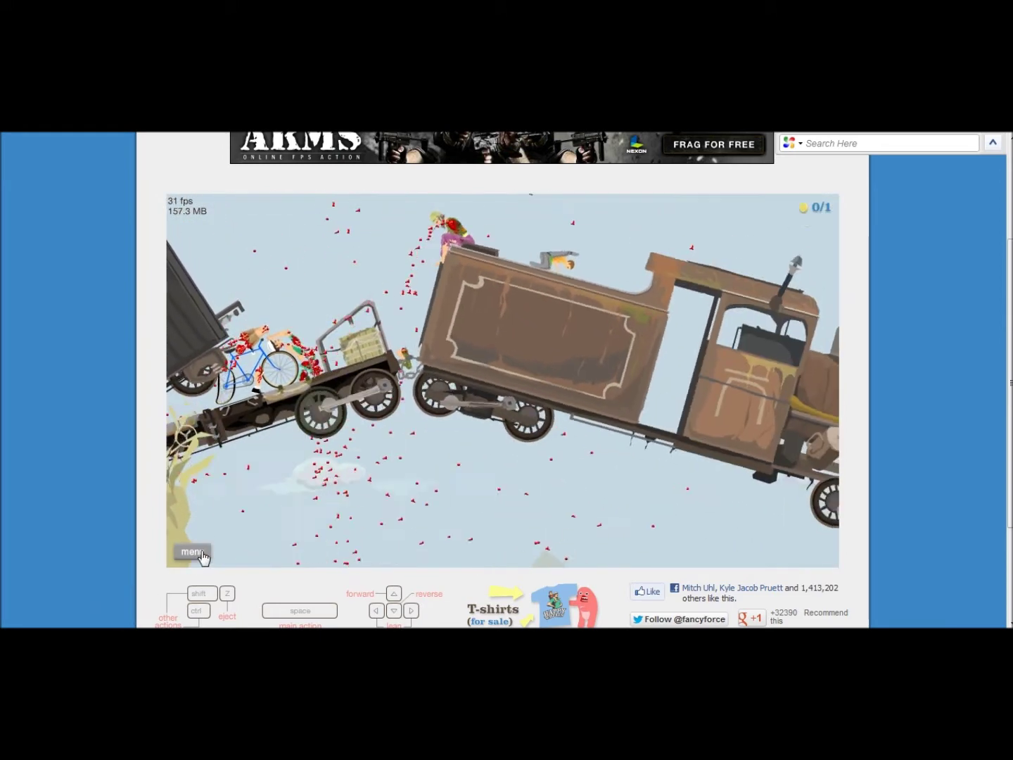
{"action": "left_click", "coordinate": [193, 552]}
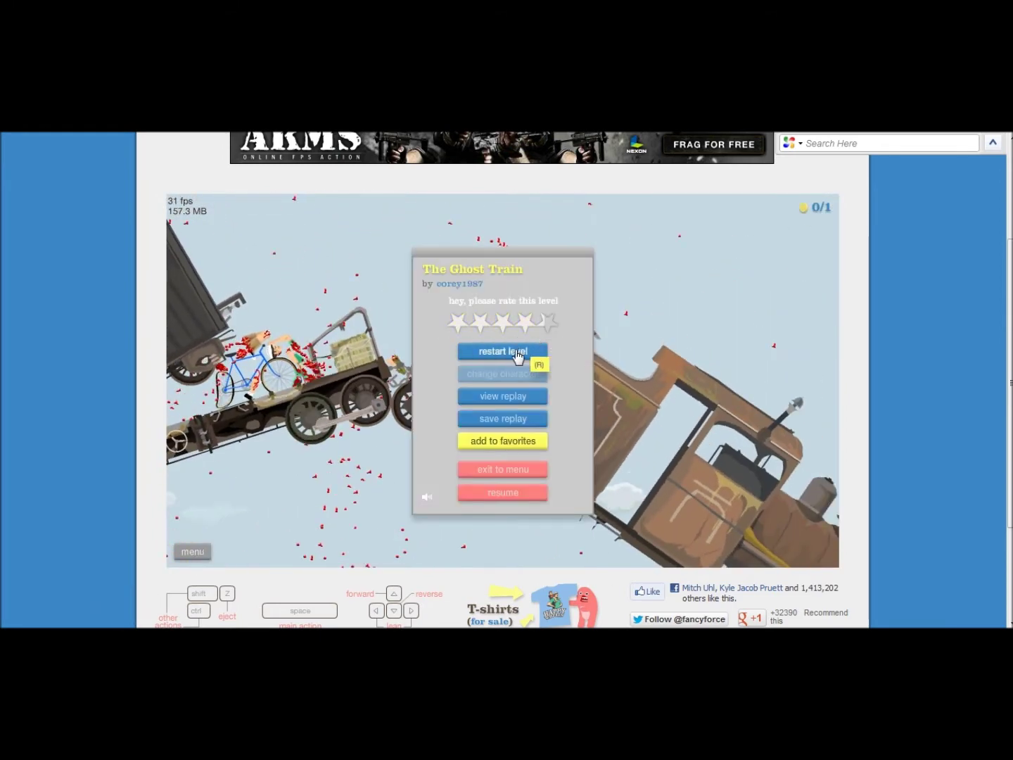
{"action": "left_click", "coordinate": [519, 354]}
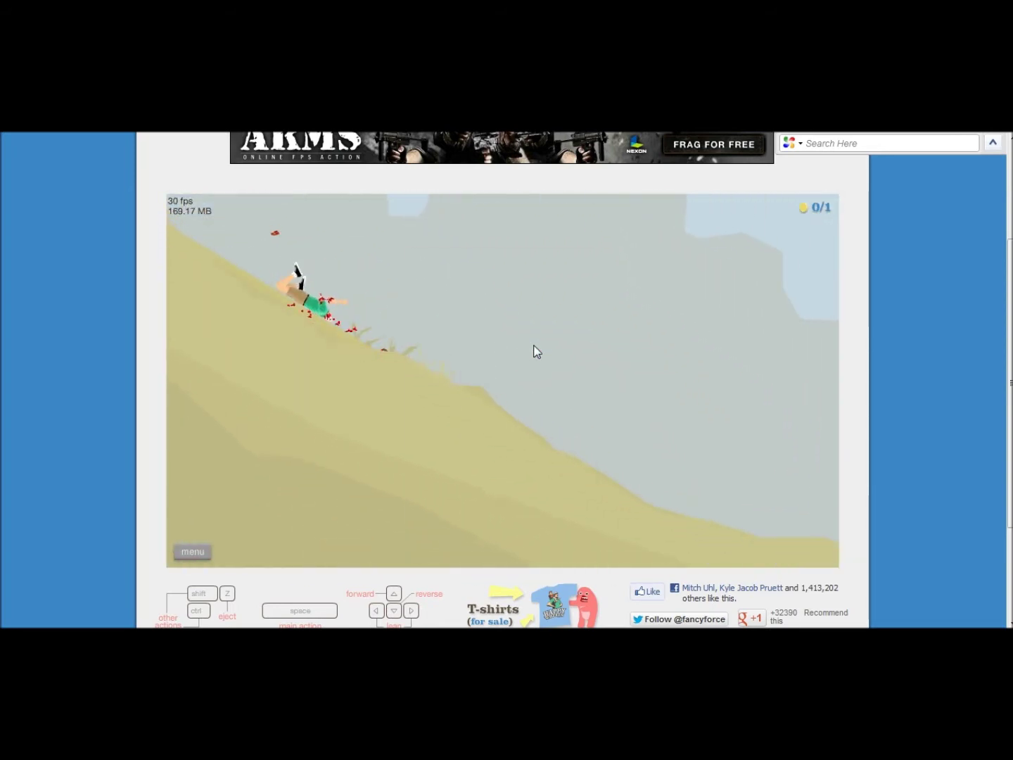
{"action": "key", "text": "Escape"}
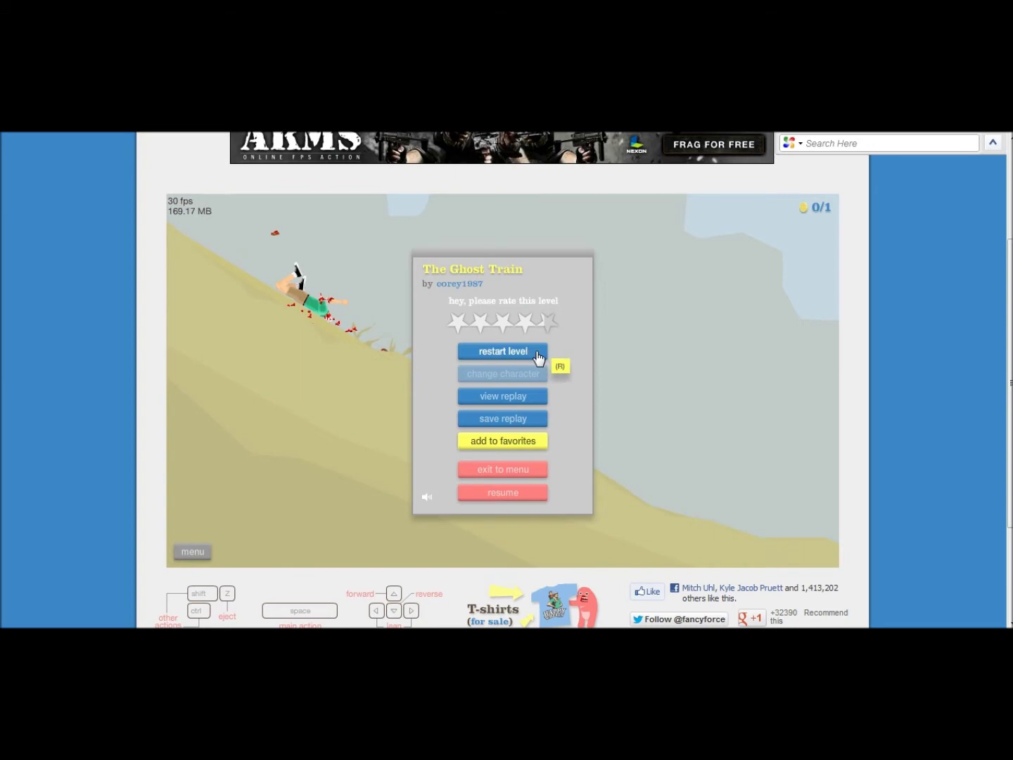
{"action": "left_click", "coordinate": [538, 356]}
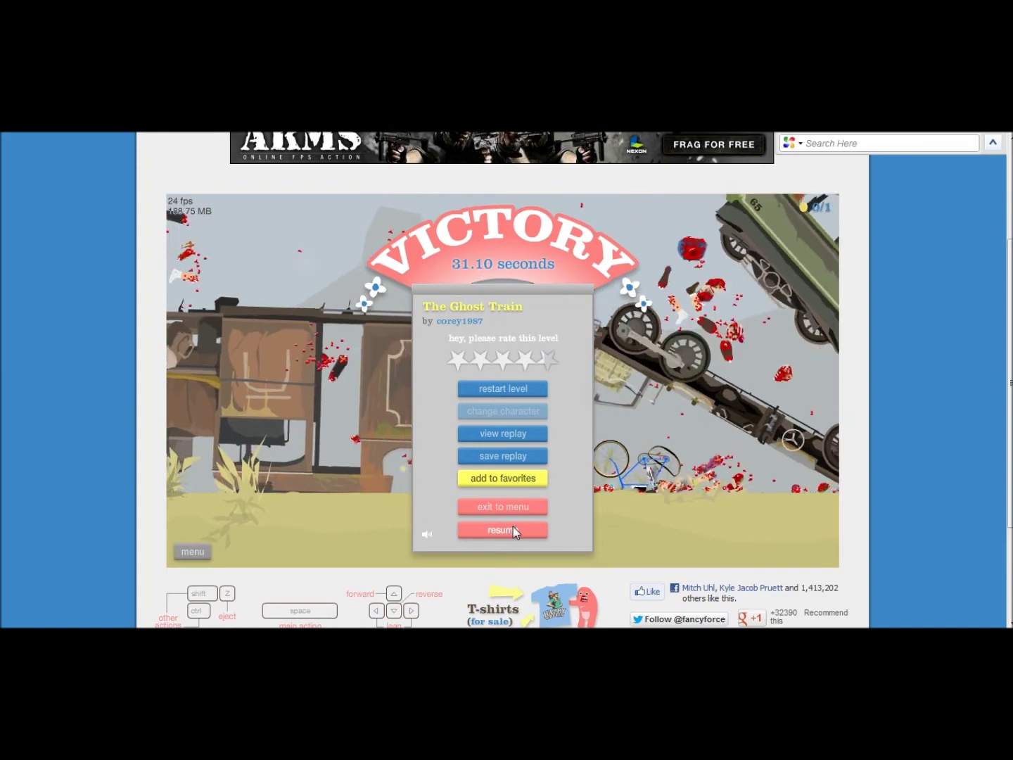
Close the options to resume play with the 31.10-second Victory banner showing
{"action": "left_click", "coordinate": [513, 526]}
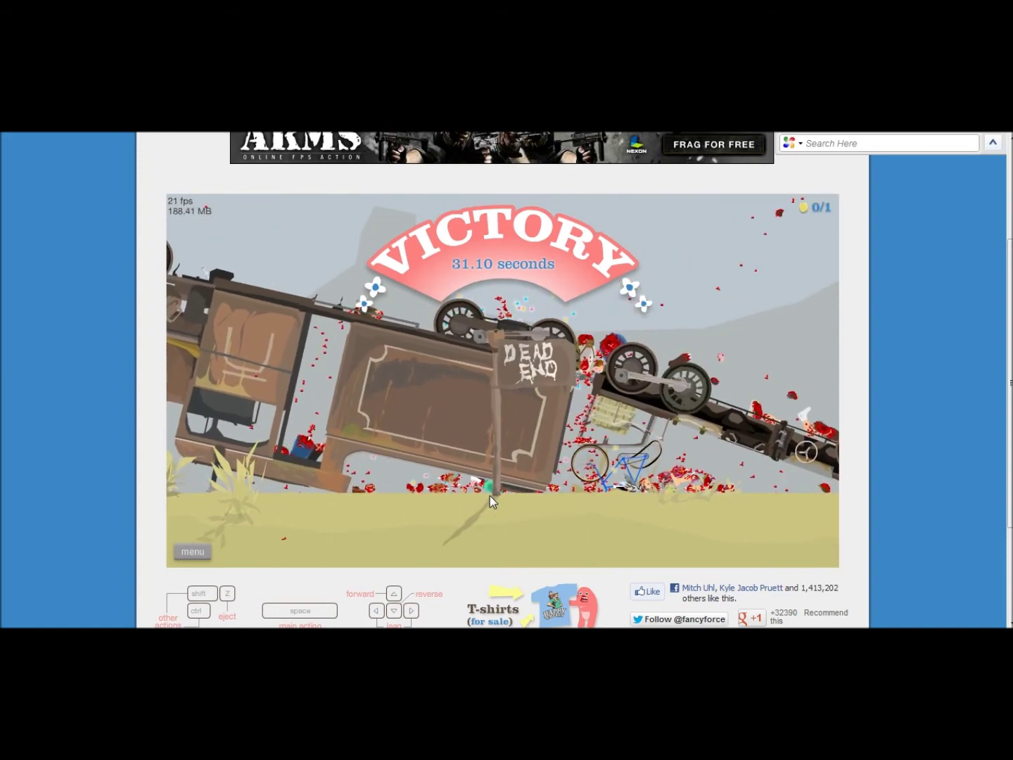
Exit The Ghost Train, retry it with a character, dismiss the loading error, and go back
{"action": "key", "text": "Escape"}
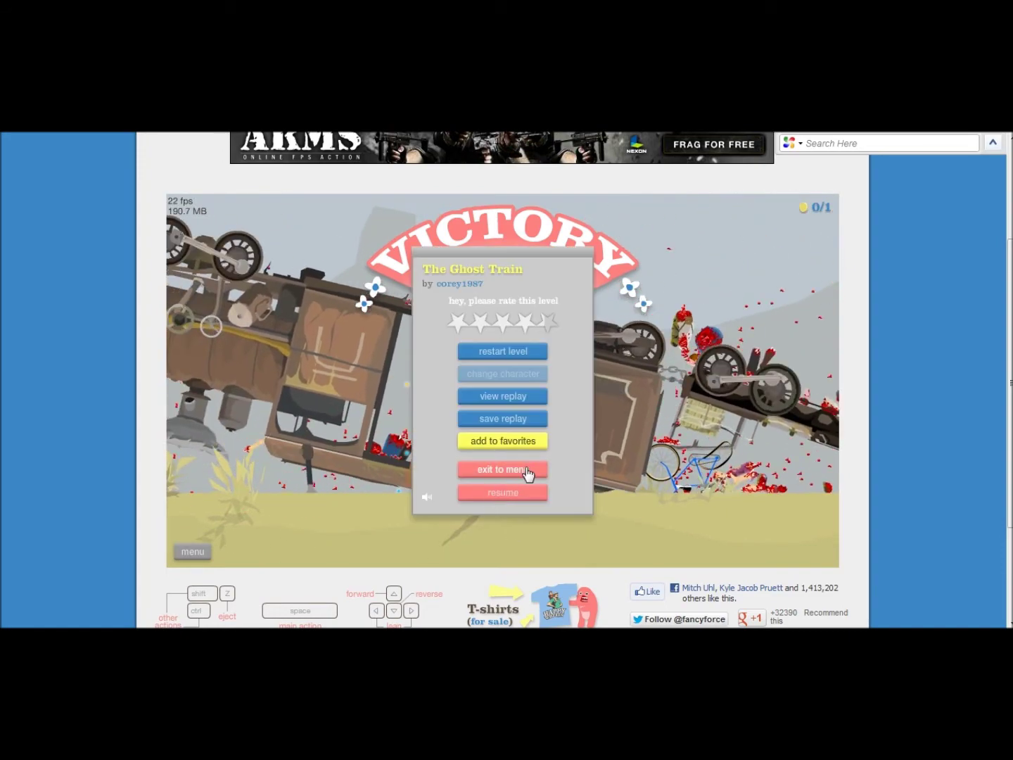
{"action": "left_click", "coordinate": [529, 471]}
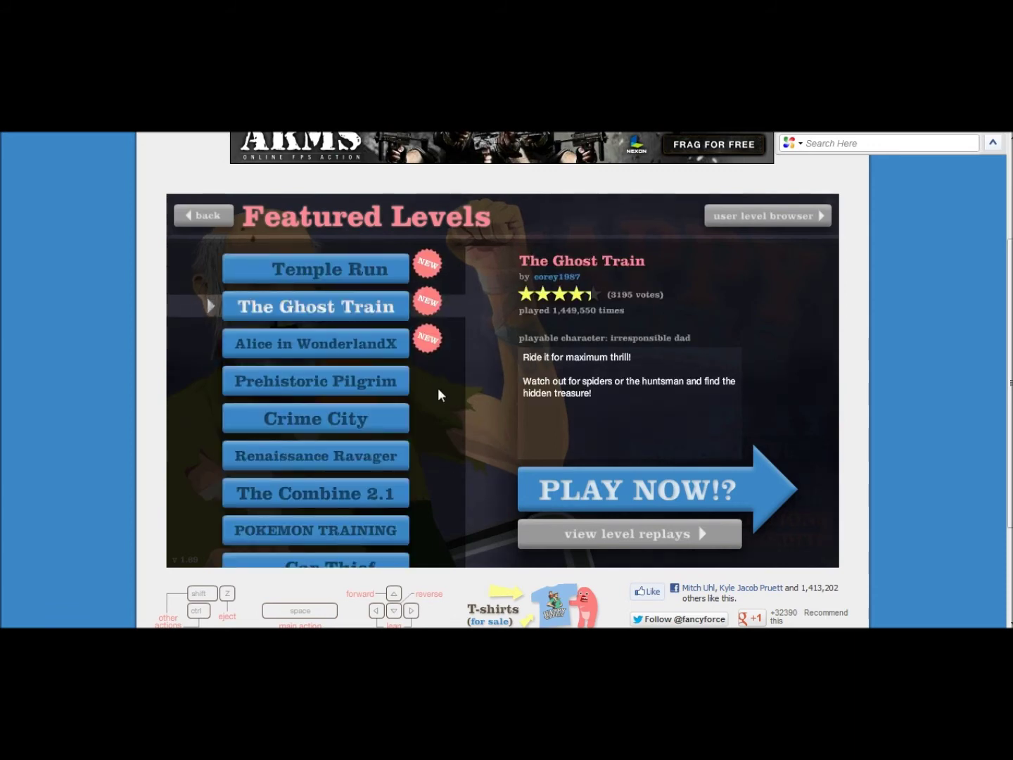
{"action": "mouse_move", "coordinate": [315, 344]}
{"action": "left_click", "coordinate": [617, 494]}
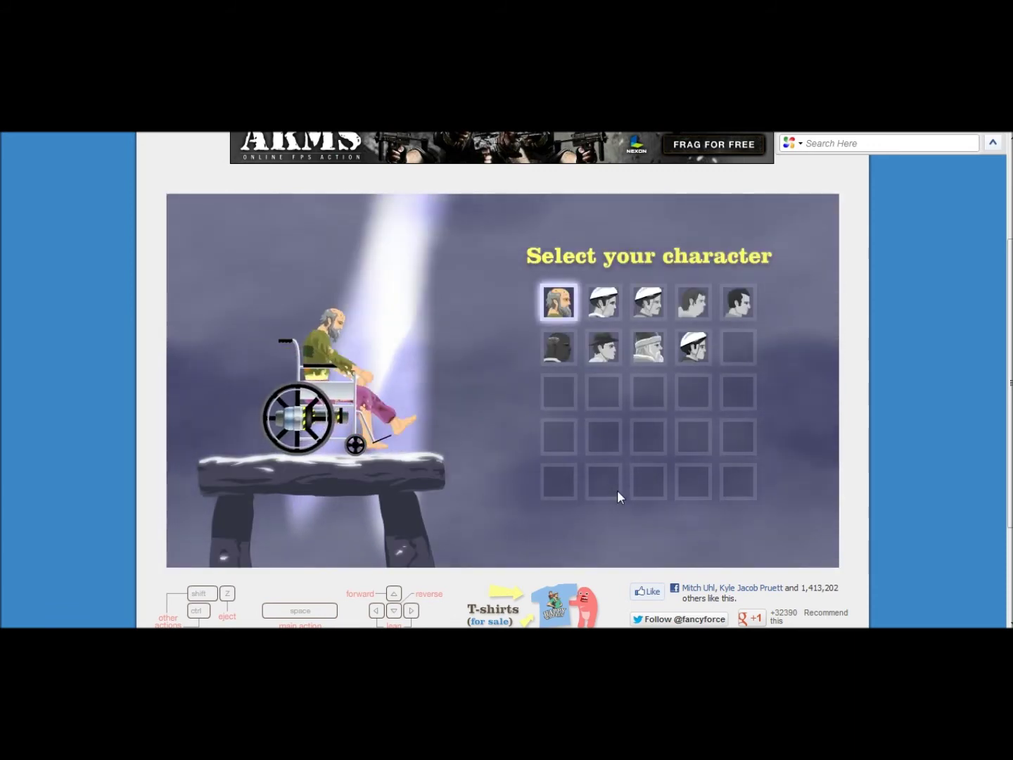
{"action": "left_click", "coordinate": [647, 348]}
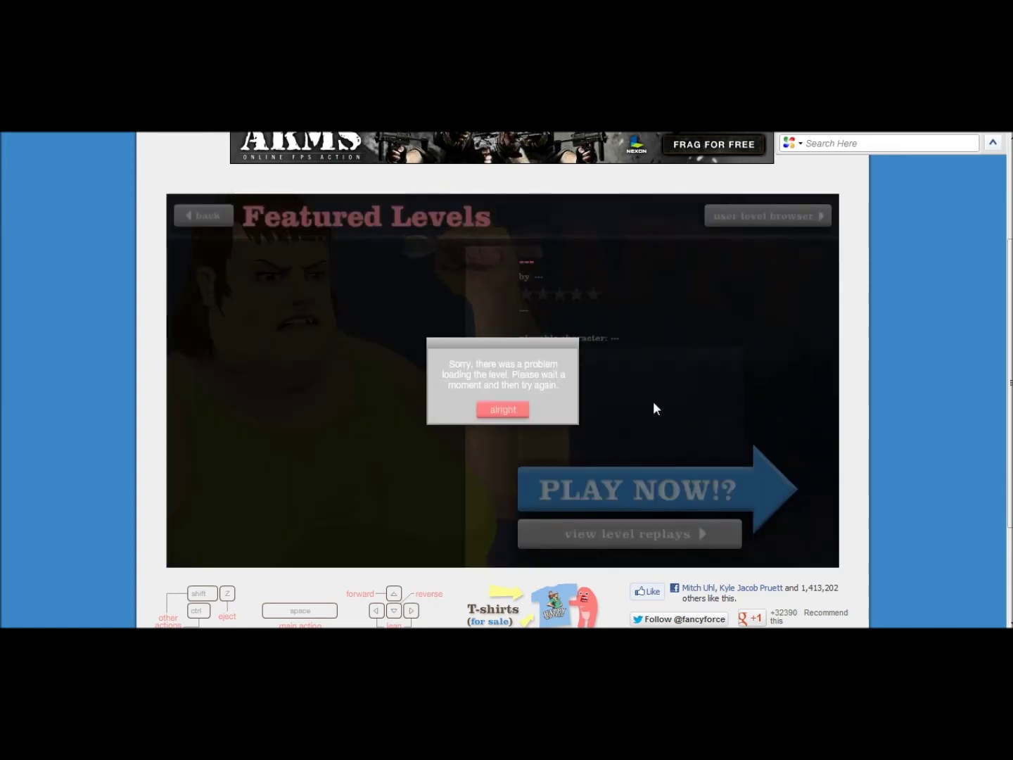
{"action": "left_click", "coordinate": [507, 411]}
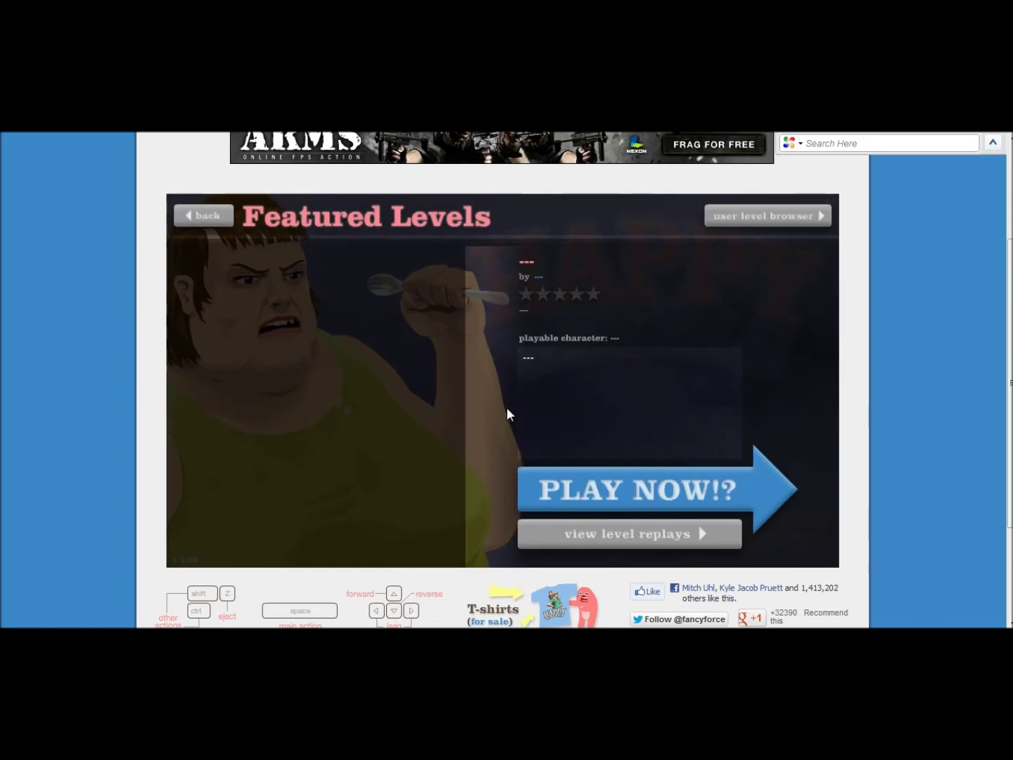
{"action": "left_click", "coordinate": [196, 220]}
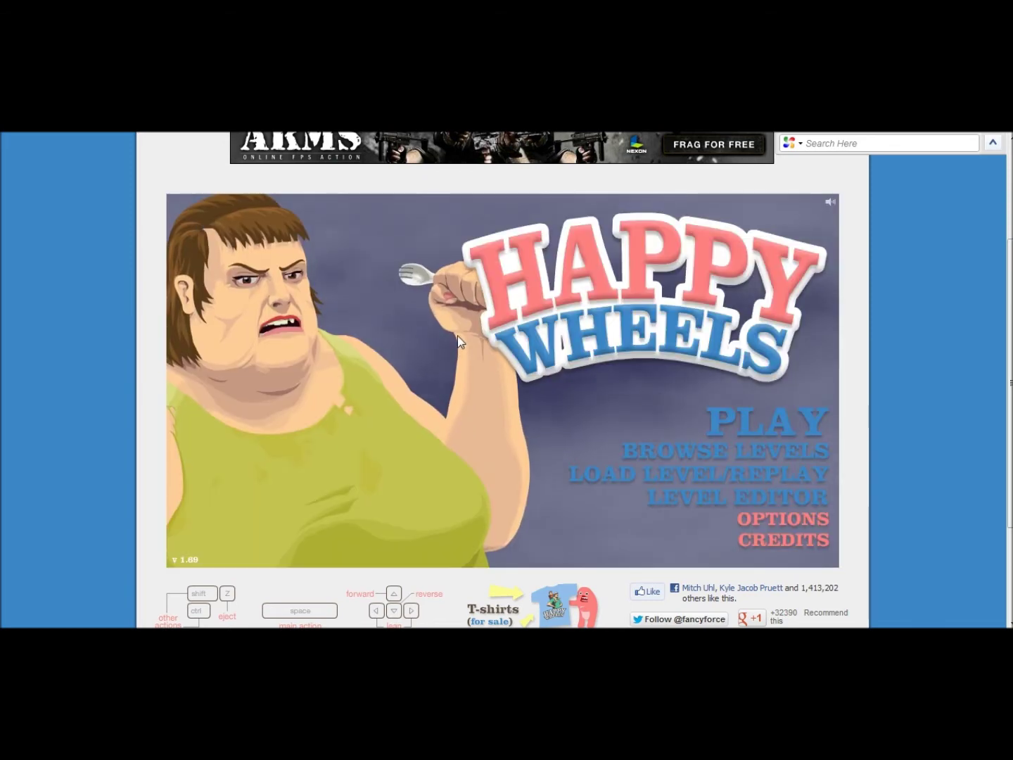
Try the Featured and user level browsers, dismiss the loading error, and return to the title menu
{"action": "left_click", "coordinate": [744, 416]}
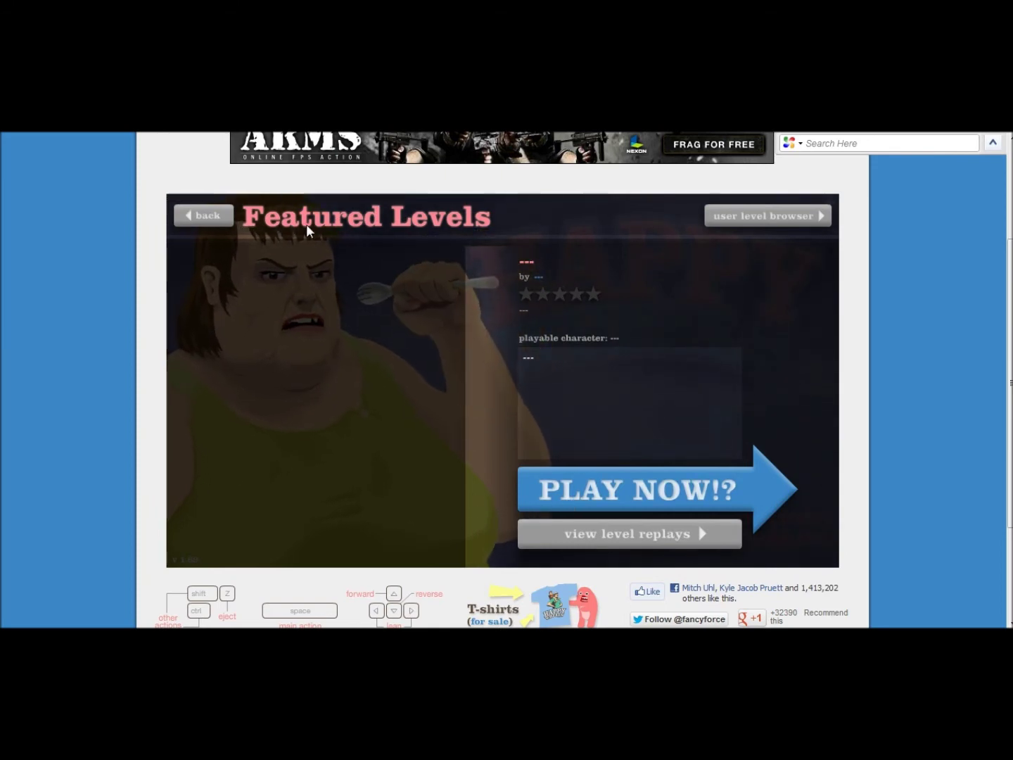
{"action": "left_click", "coordinate": [749, 216]}
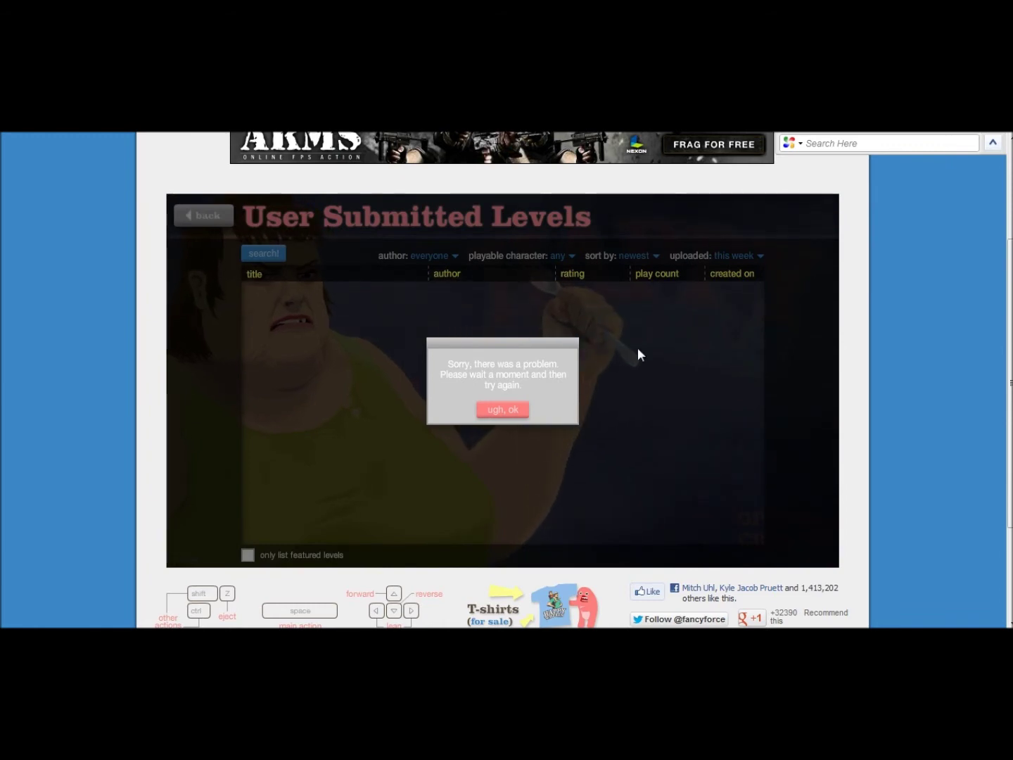
{"action": "left_click", "coordinate": [497, 412]}
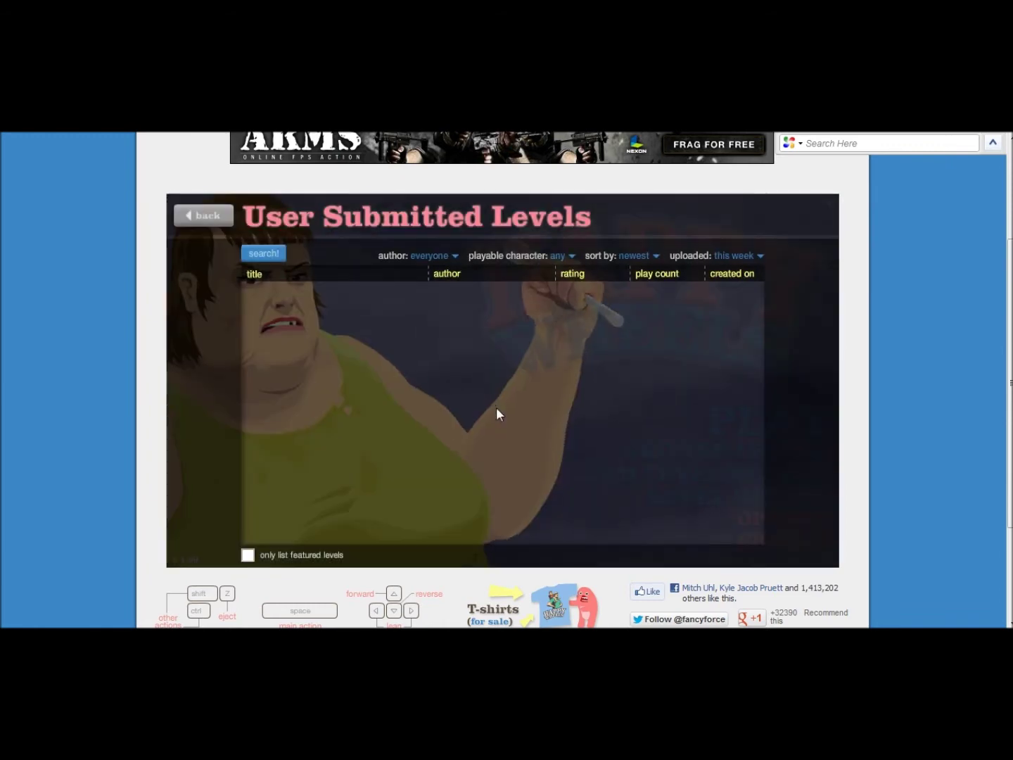
{"action": "left_click", "coordinate": [204, 216]}
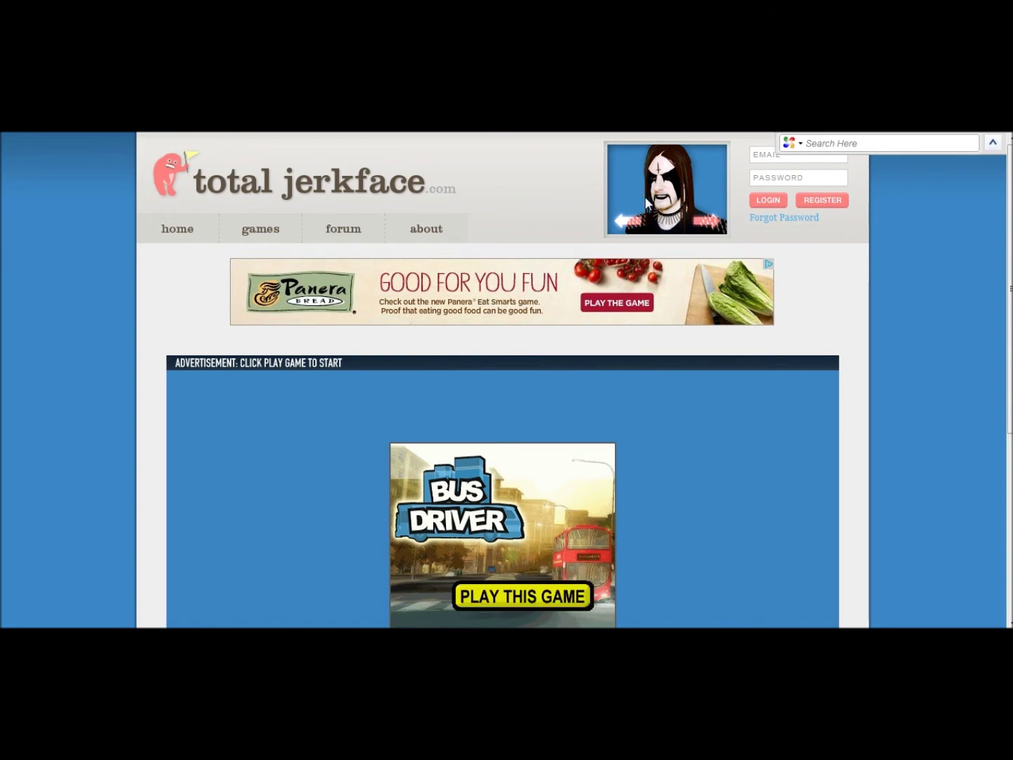
{"action": "scroll", "coordinate": [637, 221], "scroll_direction": "down", "scroll_amount": 1}
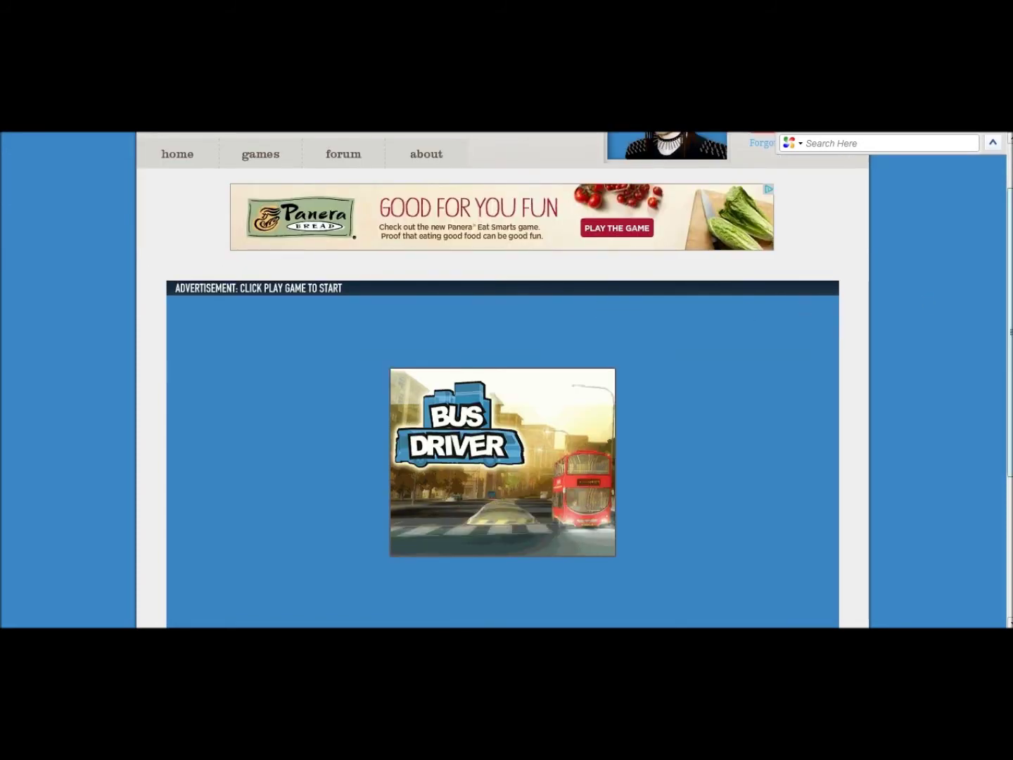
{"action": "scroll", "coordinate": [595, 308], "scroll_direction": "down", "scroll_amount": 2}
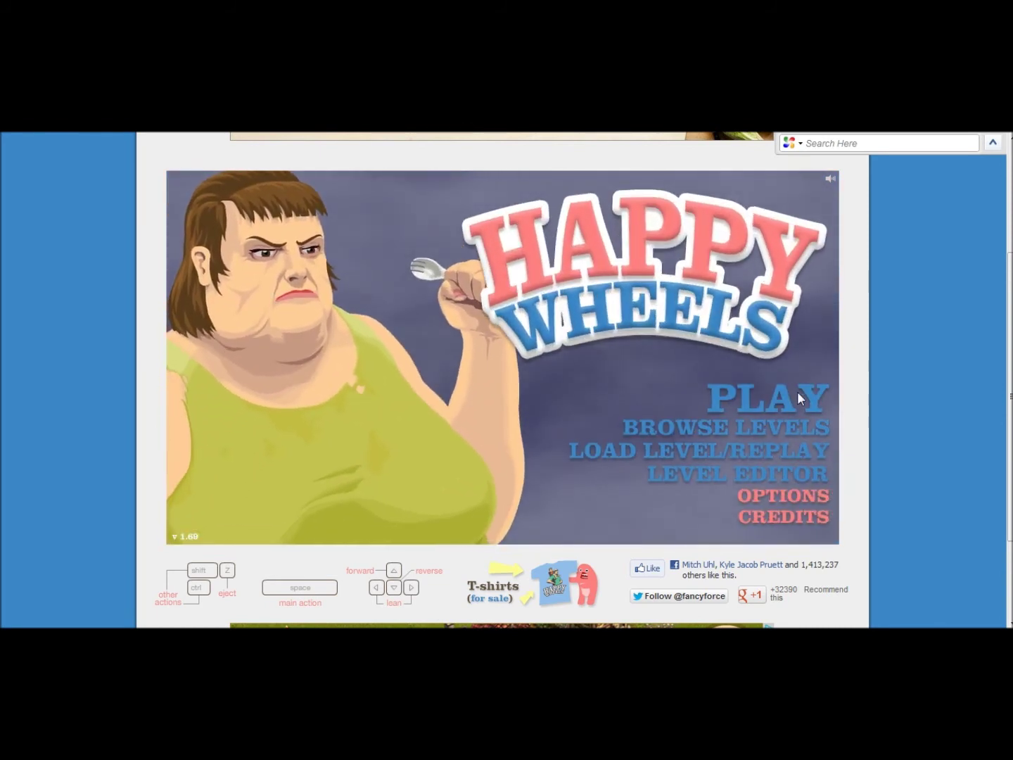
Select Alice in WonderlandX from the level list and start it as the mine-cart explorer
{"action": "left_click", "coordinate": [790, 404]}
{"action": "left_click", "coordinate": [328, 321]}
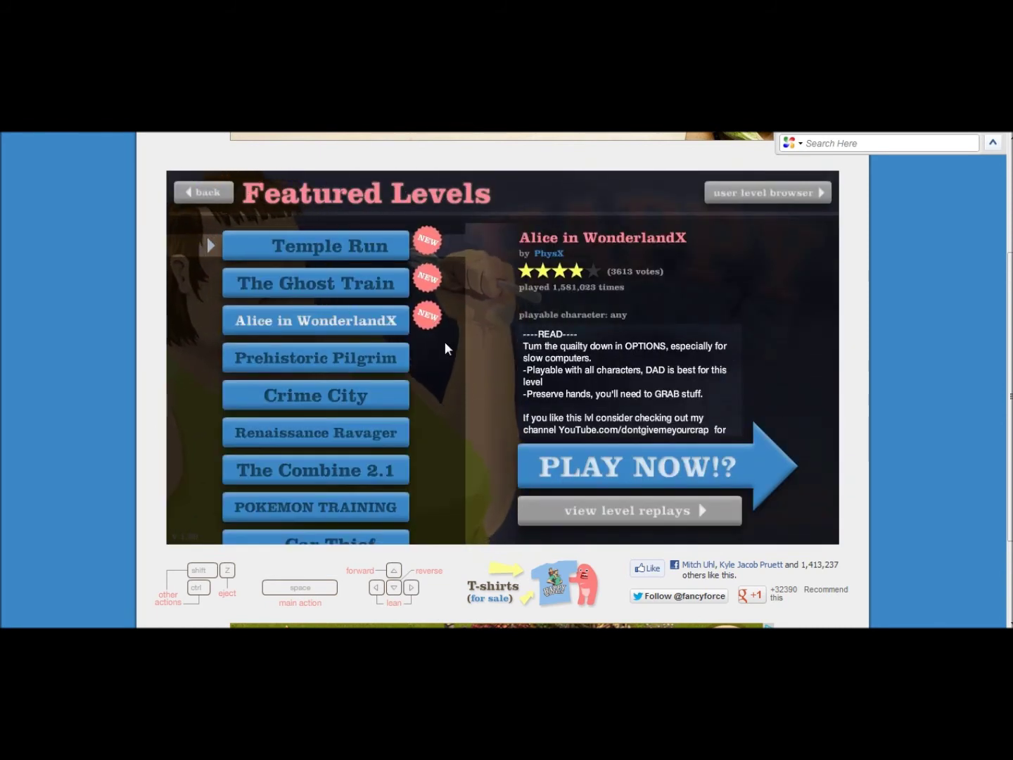
{"action": "left_click", "coordinate": [635, 467]}
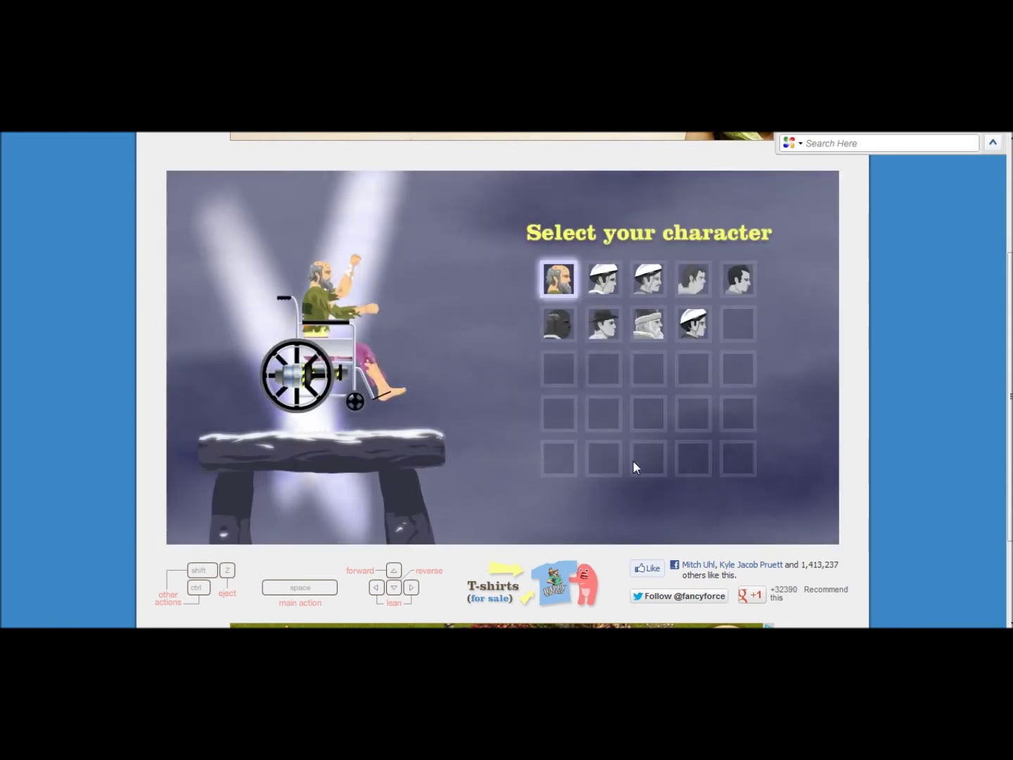
{"action": "left_click", "coordinate": [650, 281]}
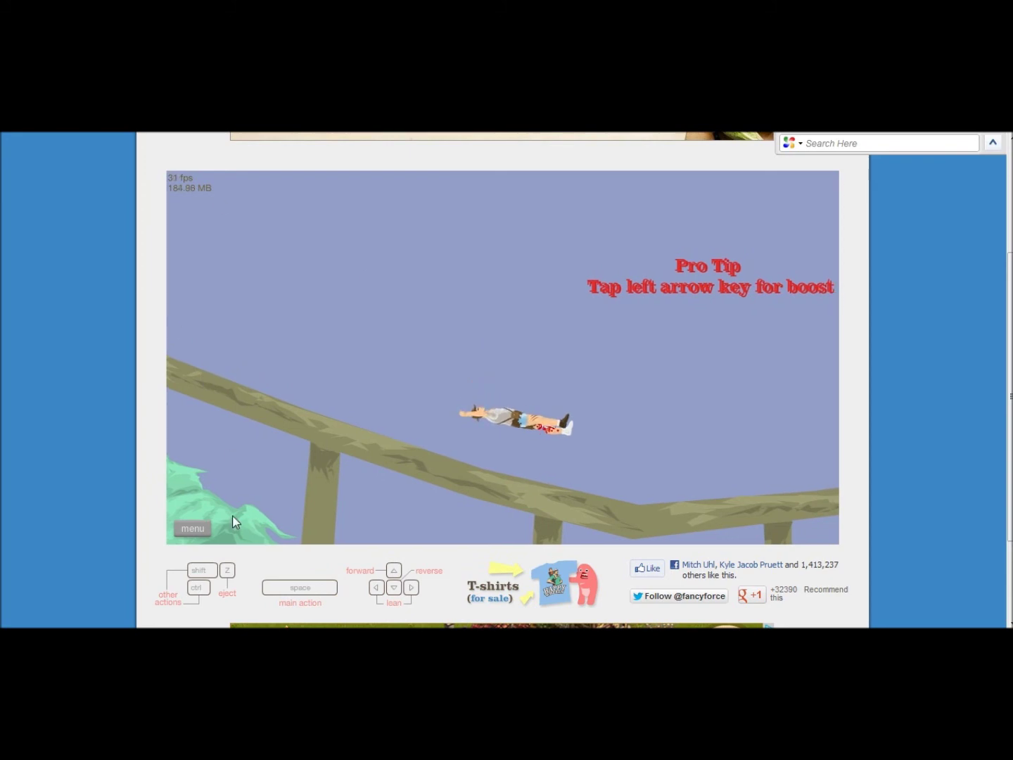
Pause Alice in WonderlandX and restart it from the beginning
{"action": "left_click", "coordinate": [194, 529]}
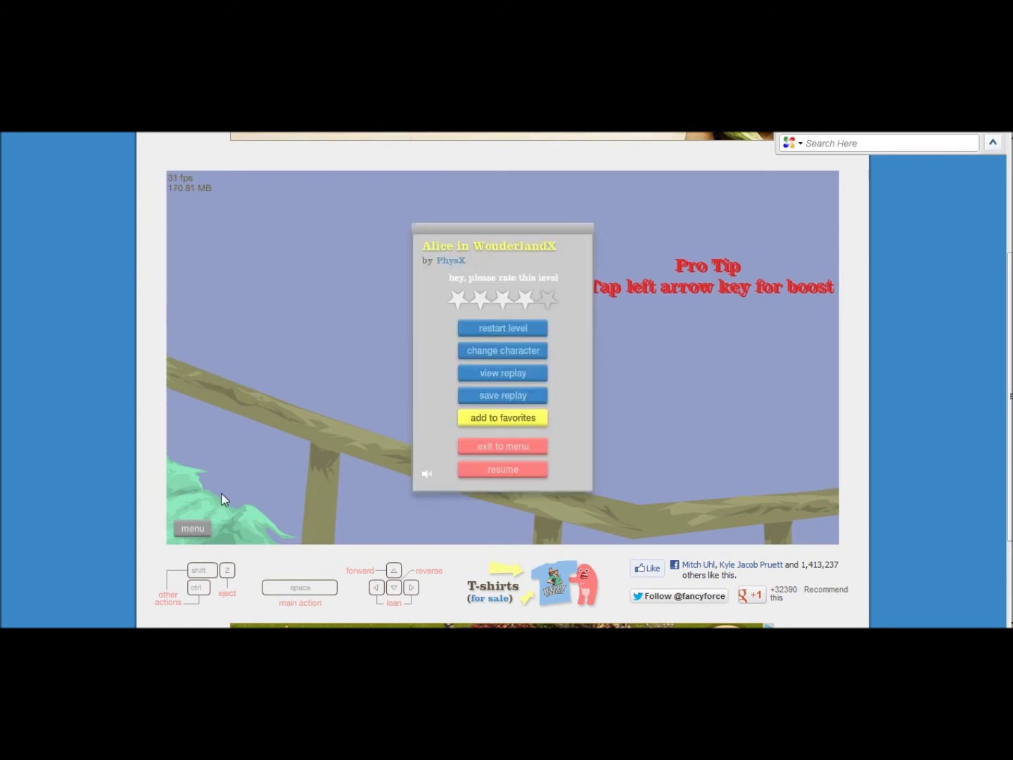
{"action": "left_click", "coordinate": [492, 328]}
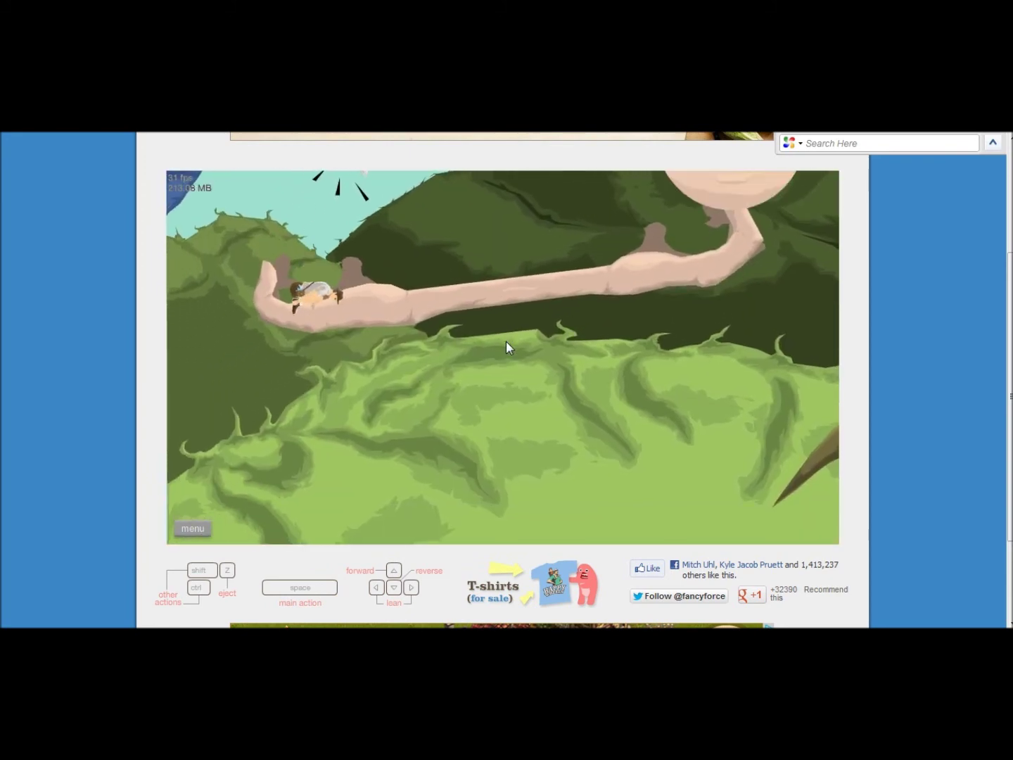